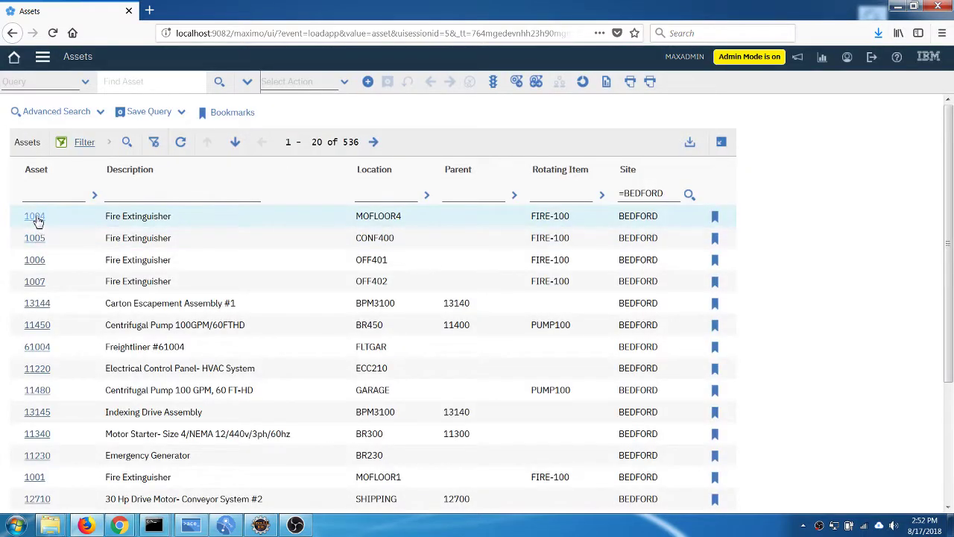
- Open asset 1004, the Fire Extinguisher at MOFLOOR4, from the Assets list
{"action": "left_click", "coordinate": [35, 216]}
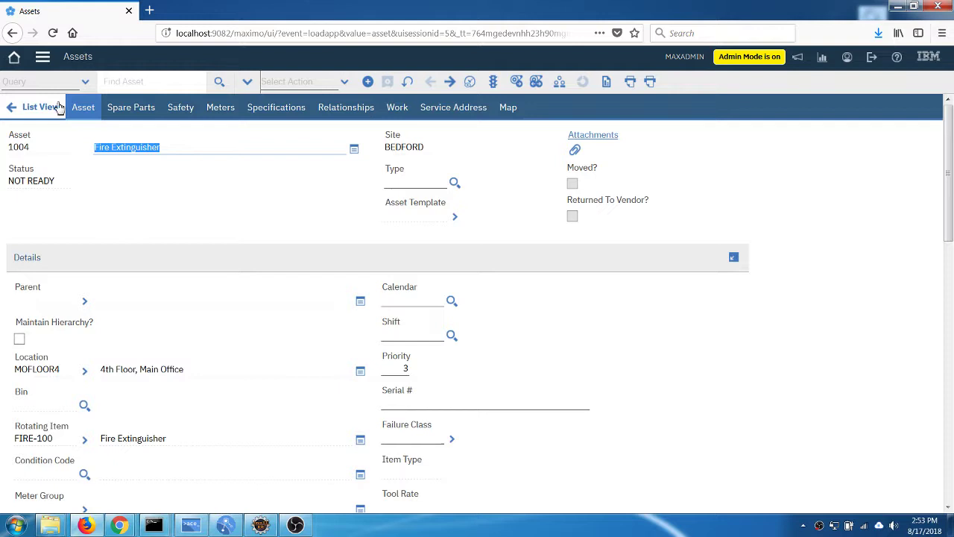
- Go to Database Configuration under Platform Configuration and start a new object record
{"action": "left_click", "coordinate": [41, 63]}
{"action": "mouse_move", "coordinate": [100, 426]}
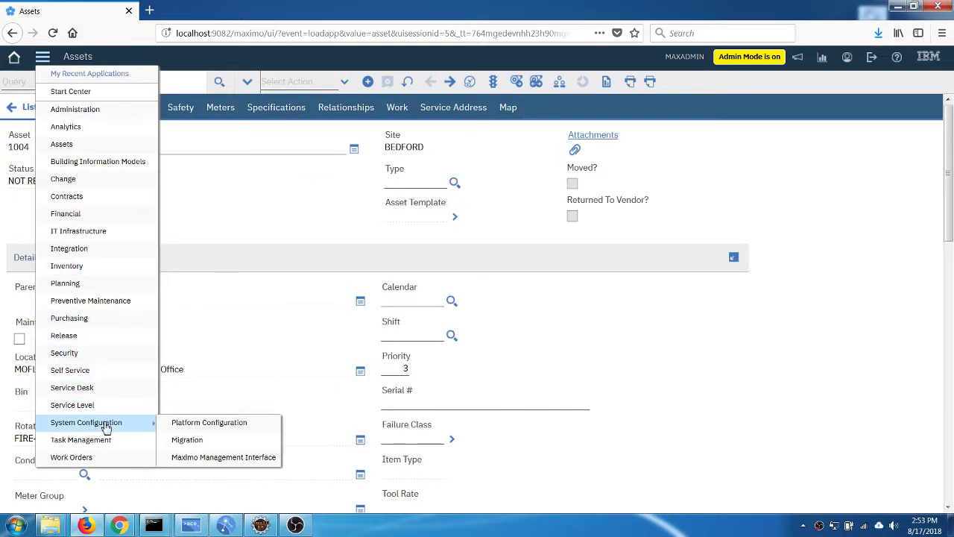
{"action": "mouse_move", "coordinate": [178, 425]}
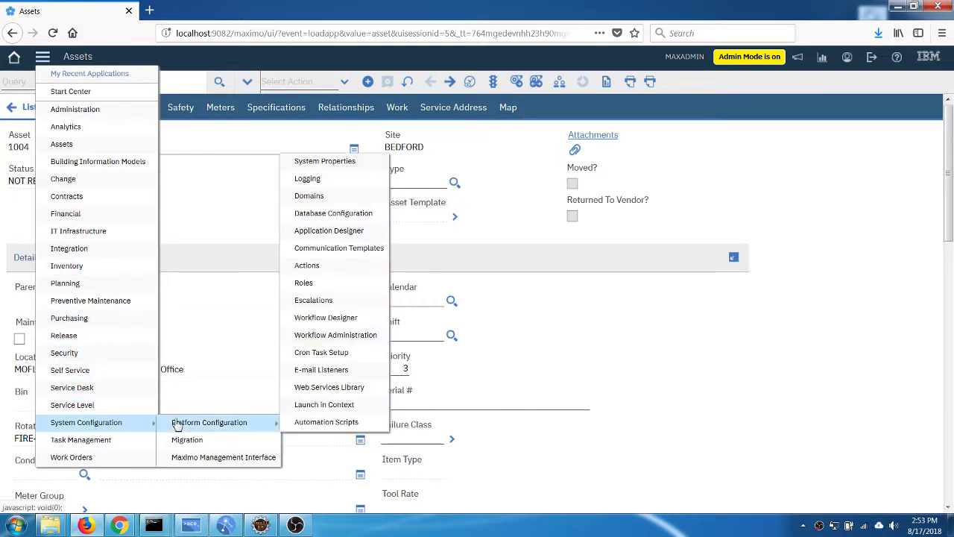
{"action": "left_click", "coordinate": [342, 216]}
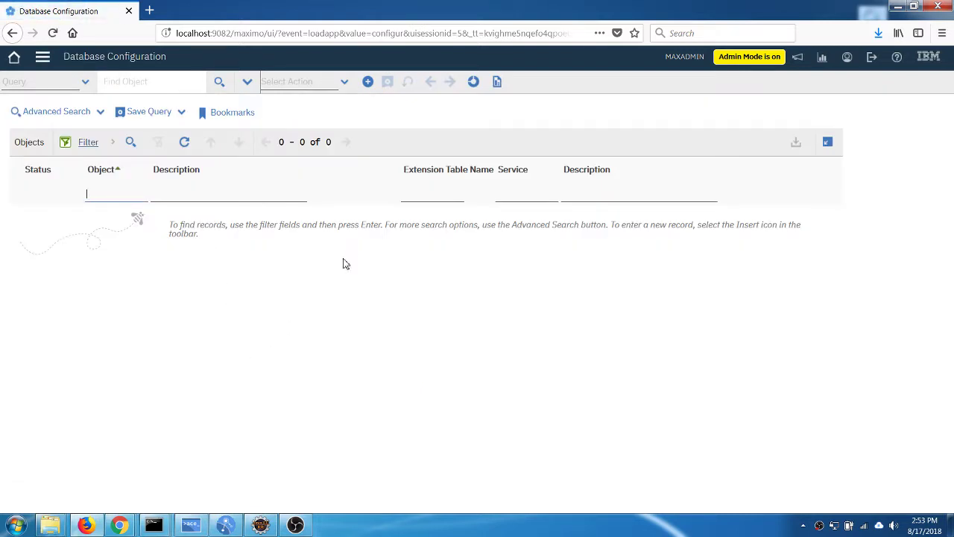
{"action": "left_click", "coordinate": [368, 81]}
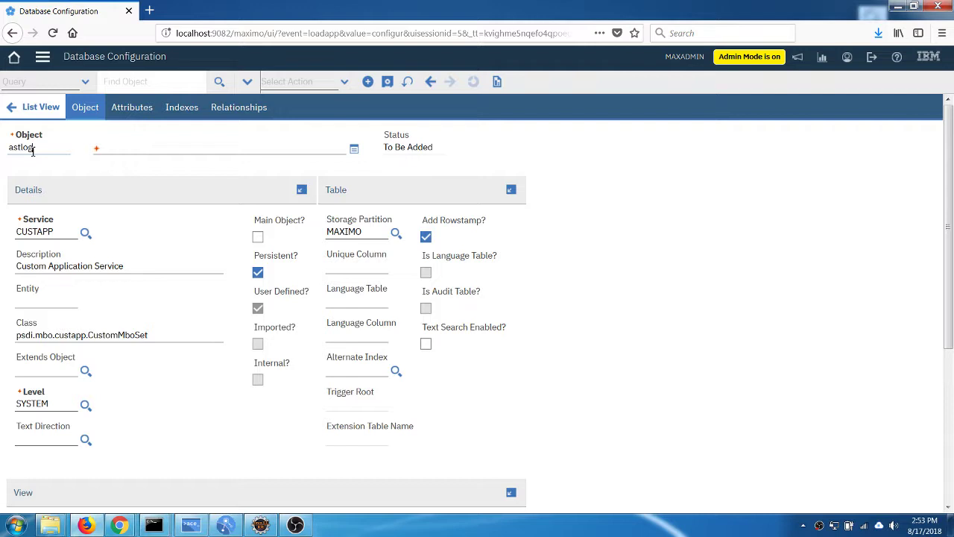
- Name the new object ASTLOG and set its level to SITE
{"action": "type", "text": "astlog"}
{"action": "key", "text": "Tab"}
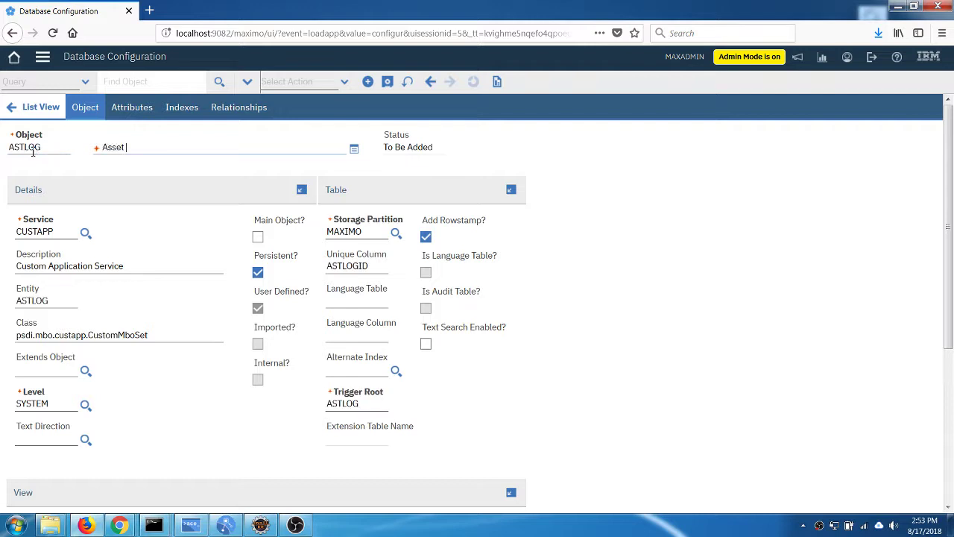
{"action": "double_click", "coordinate": [33, 148]}
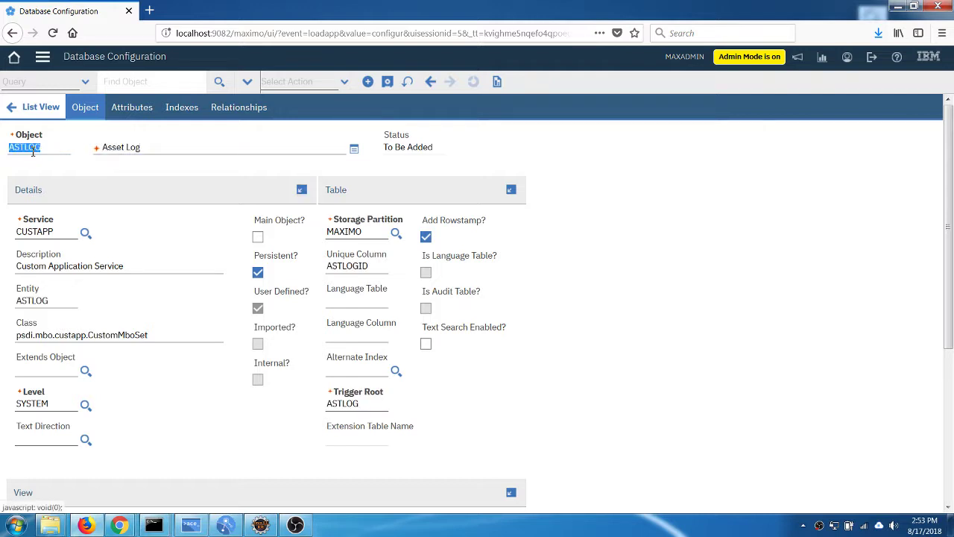
{"action": "left_click", "coordinate": [188, 447]}
{"action": "double_click", "coordinate": [59, 406]}
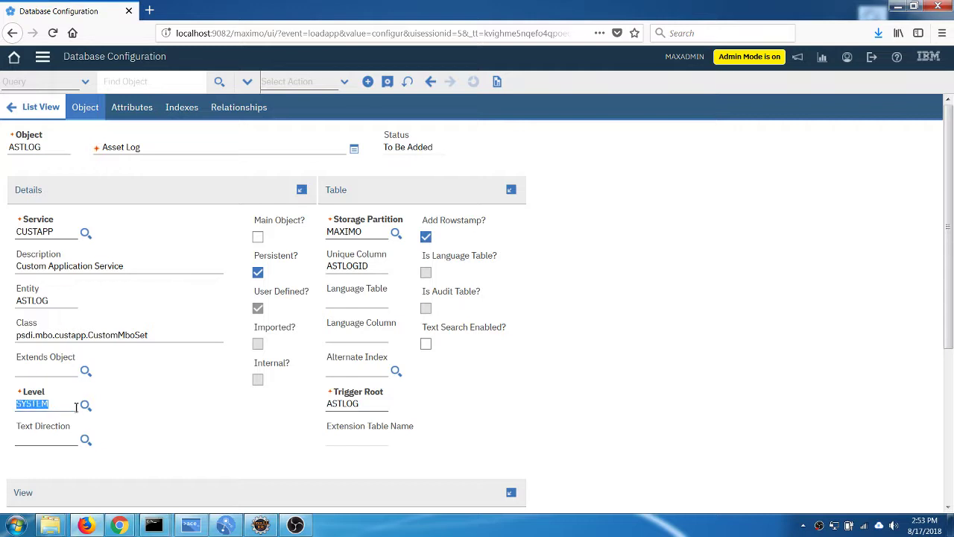
{"action": "left_click", "coordinate": [85, 405]}
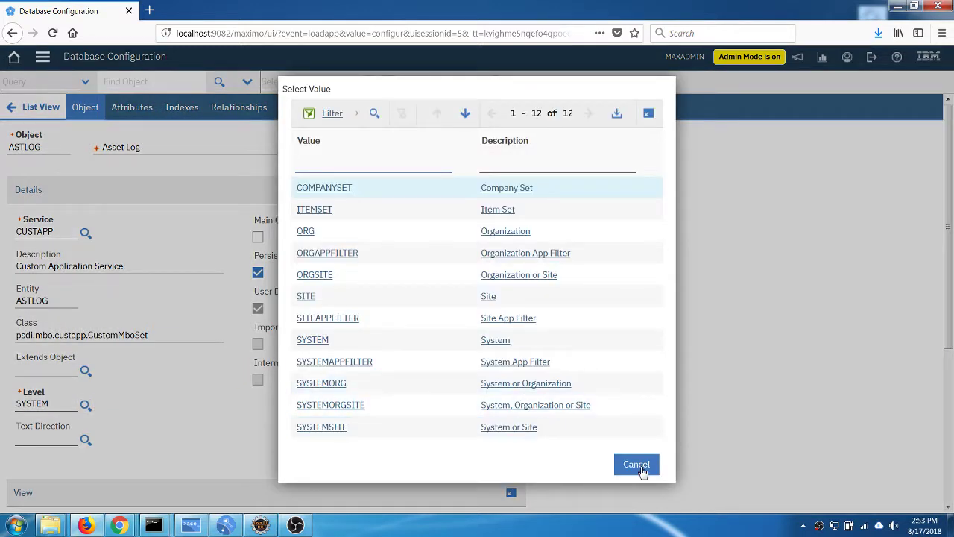
{"action": "left_click", "coordinate": [305, 299]}
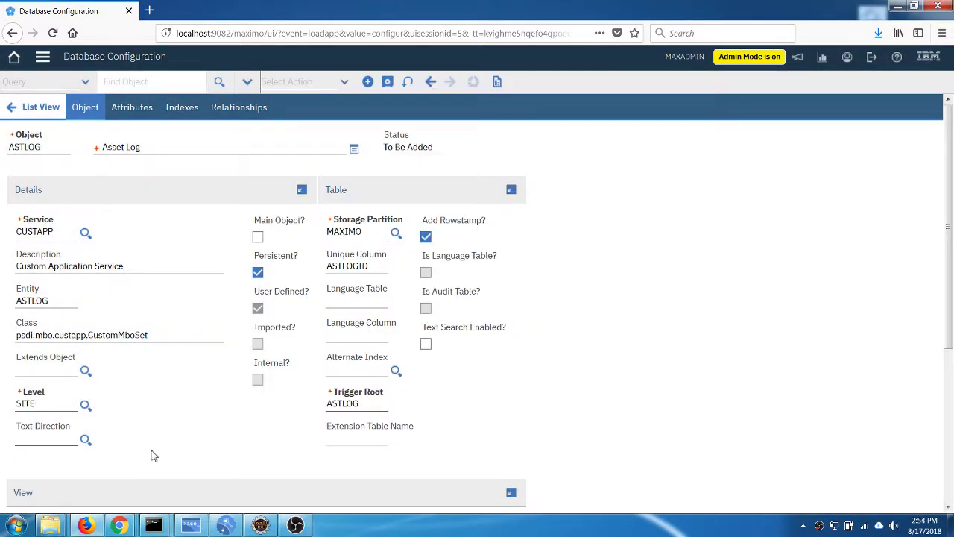
- Add a new ORGID attribute on the object's Attributes tab
{"action": "left_click", "coordinate": [128, 111]}
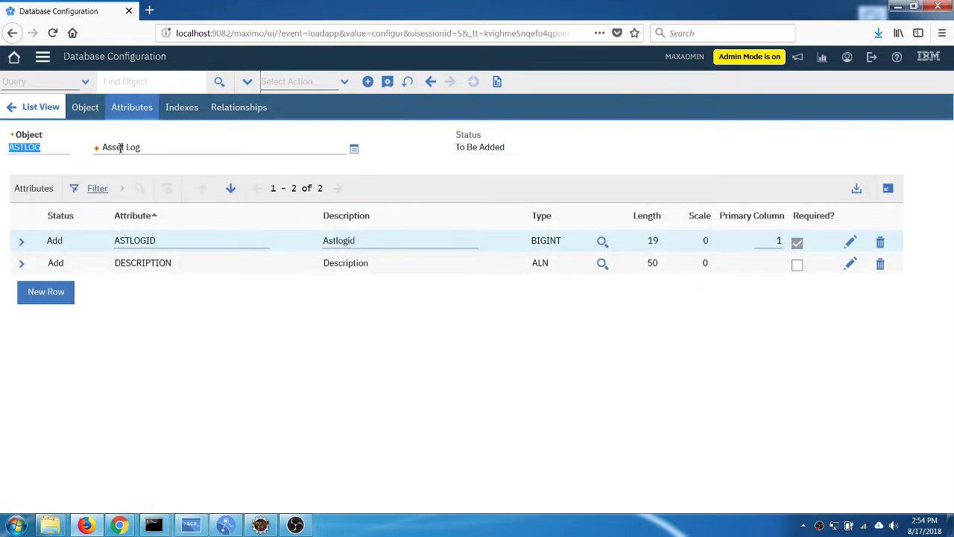
{"action": "left_click", "coordinate": [49, 295]}
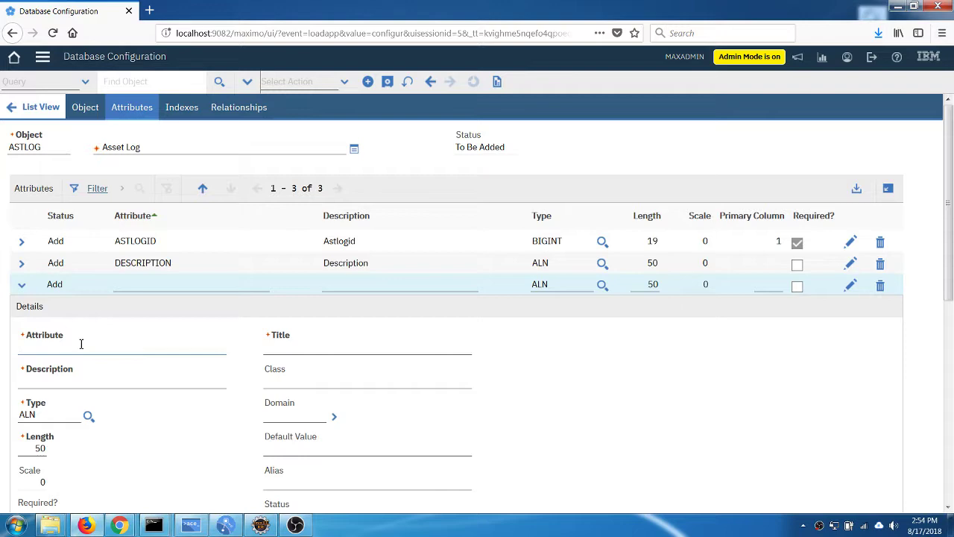
{"action": "key", "text": "Tab"}
{"action": "scroll", "coordinate": [74, 365], "scroll_direction": "down", "scroll_amount": 5}
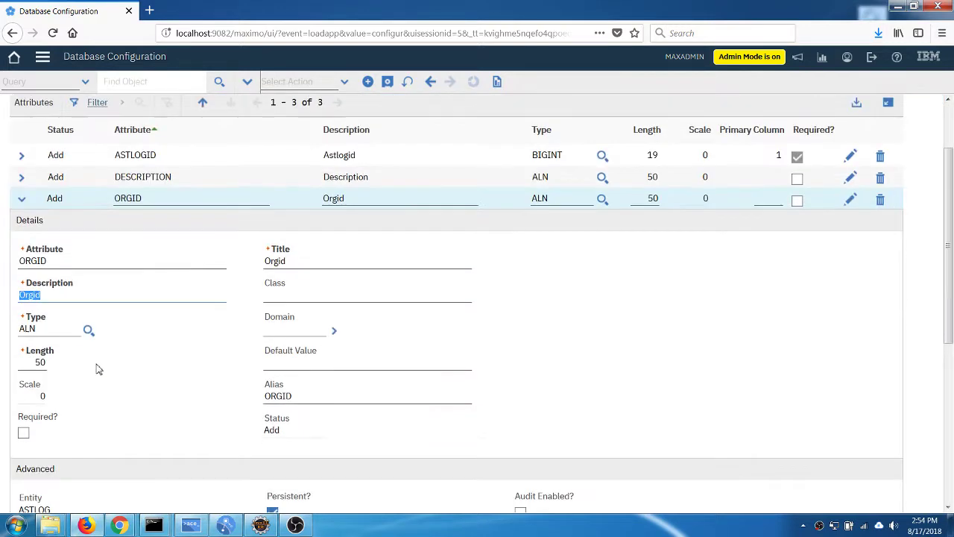
{"action": "scroll", "coordinate": [54, 432], "scroll_direction": "down", "scroll_amount": 1}
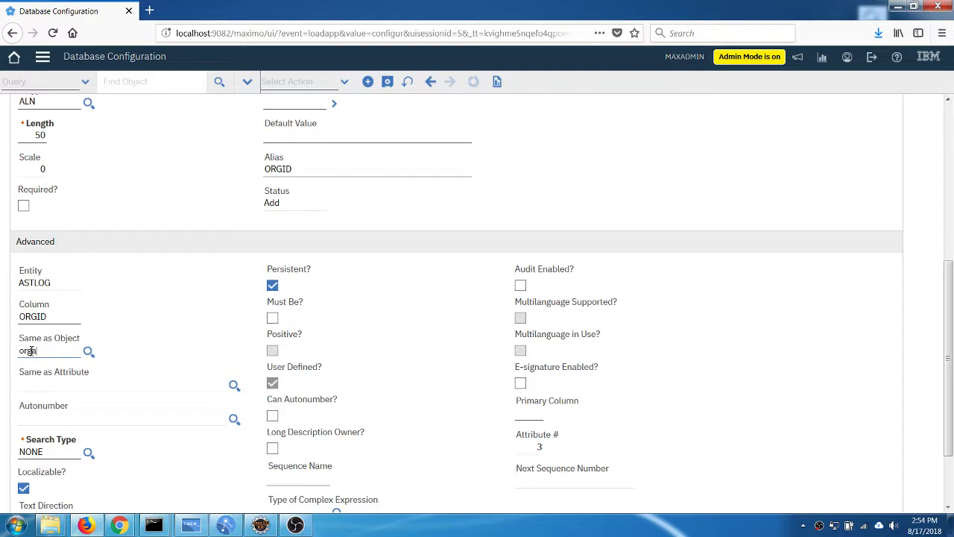
- Make ORGID the same as the ORGANIZATION object's ORGID attribute
{"action": "left_click", "coordinate": [30, 351]}
{"action": "type", "text": "organization"}
{"action": "key", "text": "Tab"}
{"action": "left_click", "coordinate": [91, 383]}
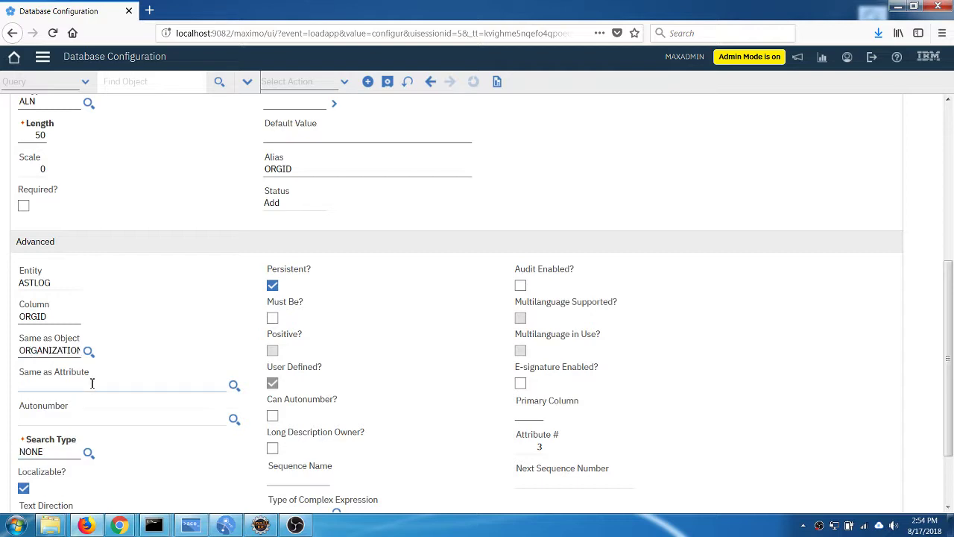
{"action": "type", "text": "orgid"}
{"action": "key", "text": "Tab"}
- Retitle the ORGID attribute 'Org ID'
{"action": "scroll", "coordinate": [100, 373], "scroll_direction": "up", "scroll_amount": 3}
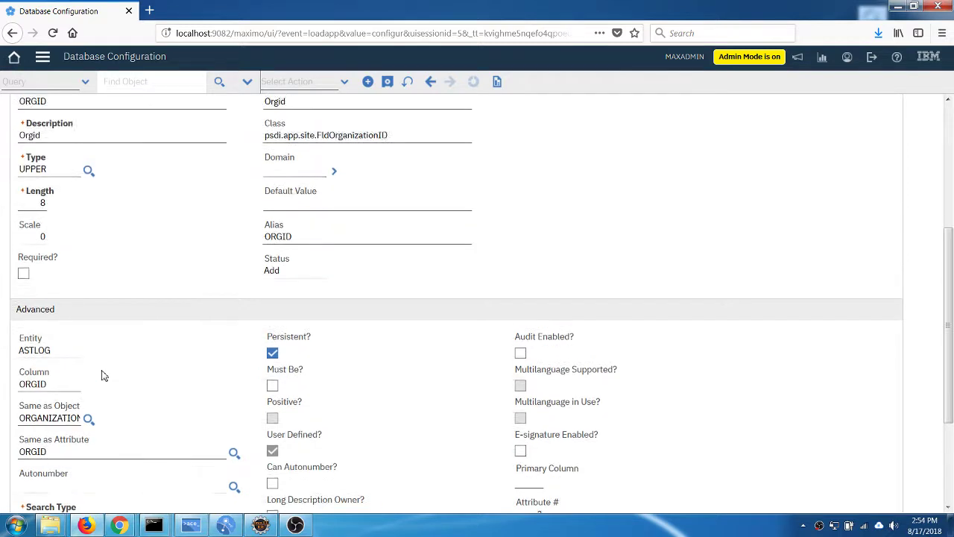
{"action": "scroll", "coordinate": [168, 259], "scroll_direction": "up", "scroll_amount": 3}
{"action": "left_click", "coordinate": [315, 299]}
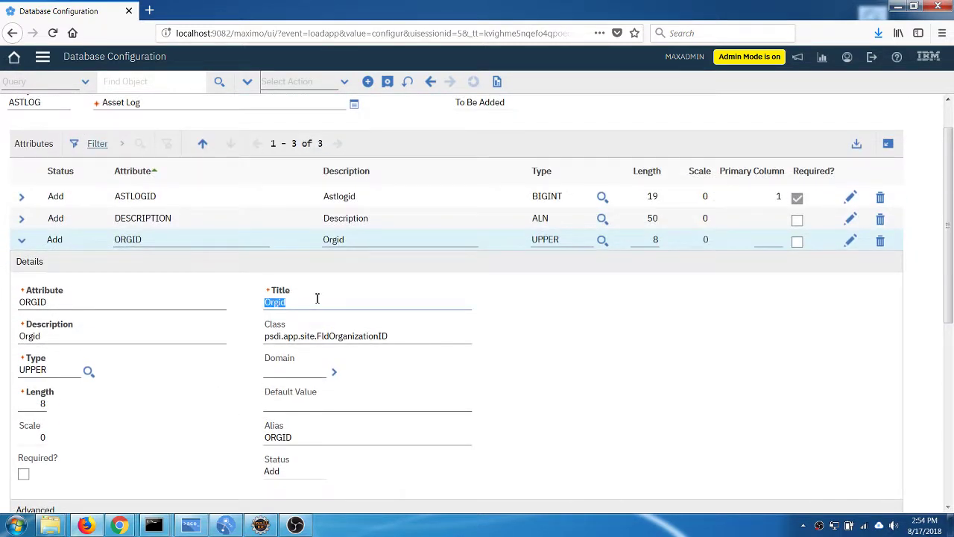
{"action": "type", "text": "Org ID"}
{"action": "key", "text": "Tab"}
{"action": "scroll", "coordinate": [32, 400], "scroll_direction": "down", "scroll_amount": 5}
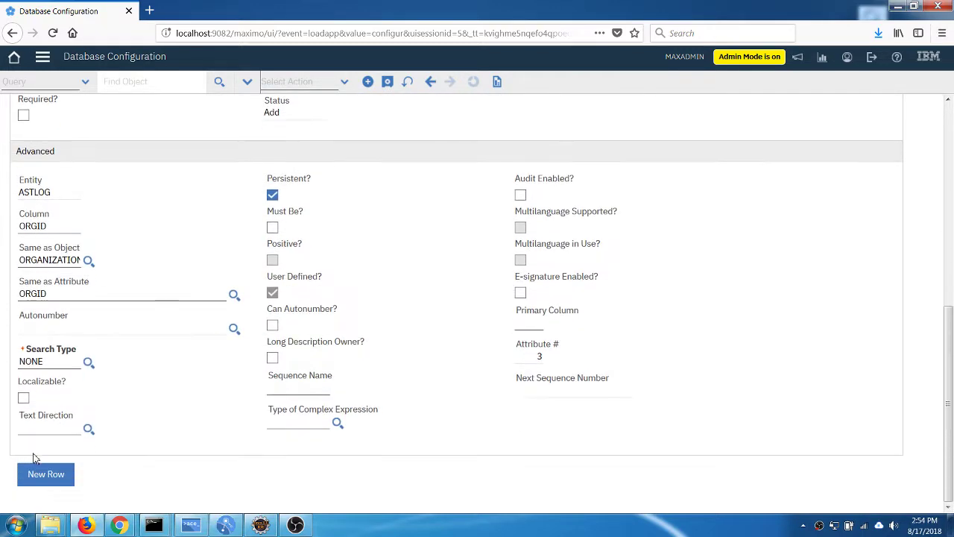
- Add a SITEID attribute titled 'Site'
{"action": "left_click", "coordinate": [60, 473]}
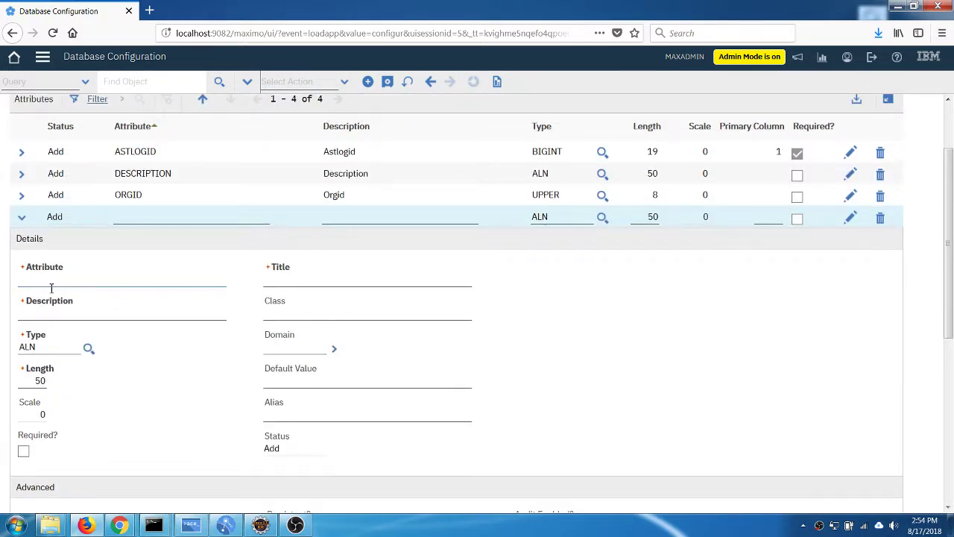
{"action": "type", "text": "siteid"}
{"action": "key", "text": "Tab"}
{"action": "left_click", "coordinate": [303, 280]}
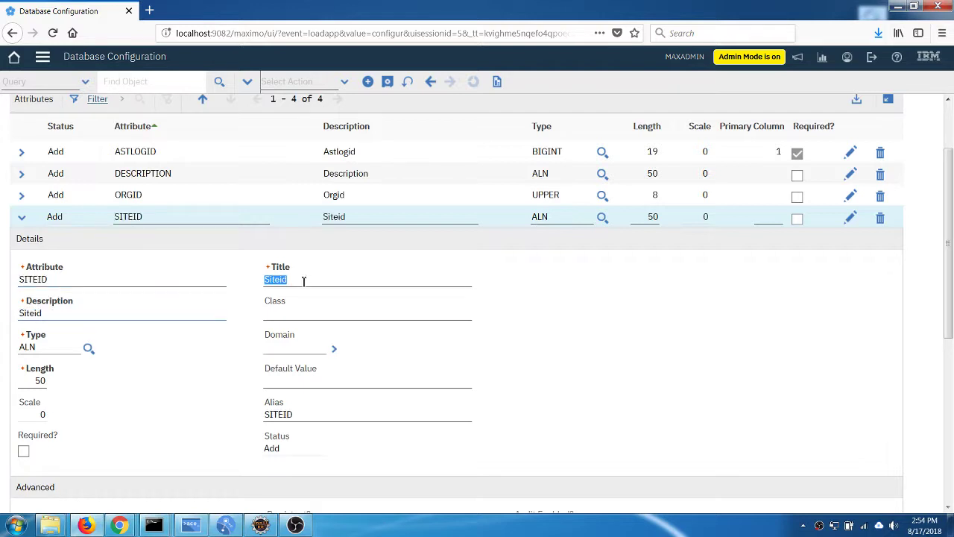
{"action": "type", "text": "Site"}
{"action": "key", "text": "Tab"}
- Make SITEID the same as the SITE object's SITEID attribute
{"action": "scroll", "coordinate": [45, 312], "scroll_direction": "down", "scroll_amount": 2}
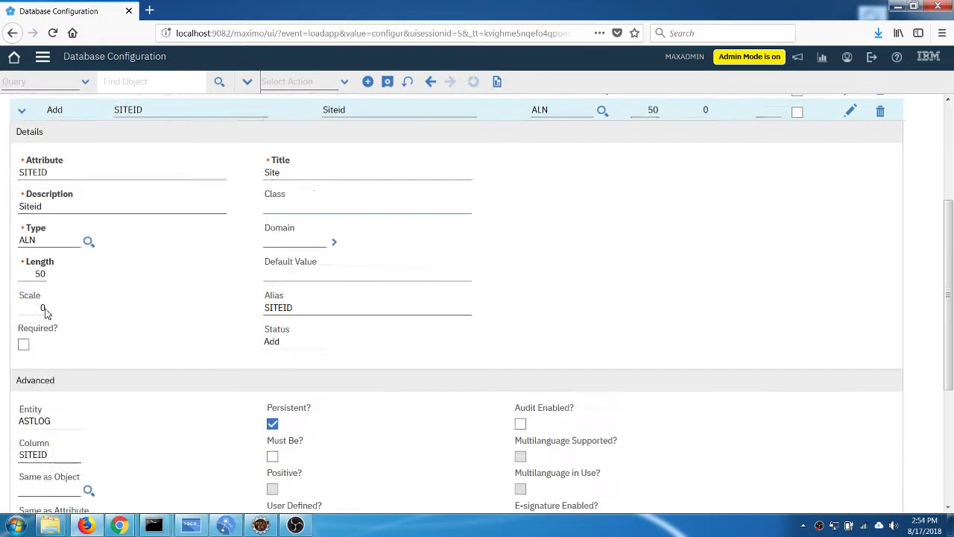
{"action": "scroll", "coordinate": [43, 312], "scroll_direction": "down", "scroll_amount": 3}
{"action": "left_click", "coordinate": [51, 326]}
{"action": "type", "text": "s"}
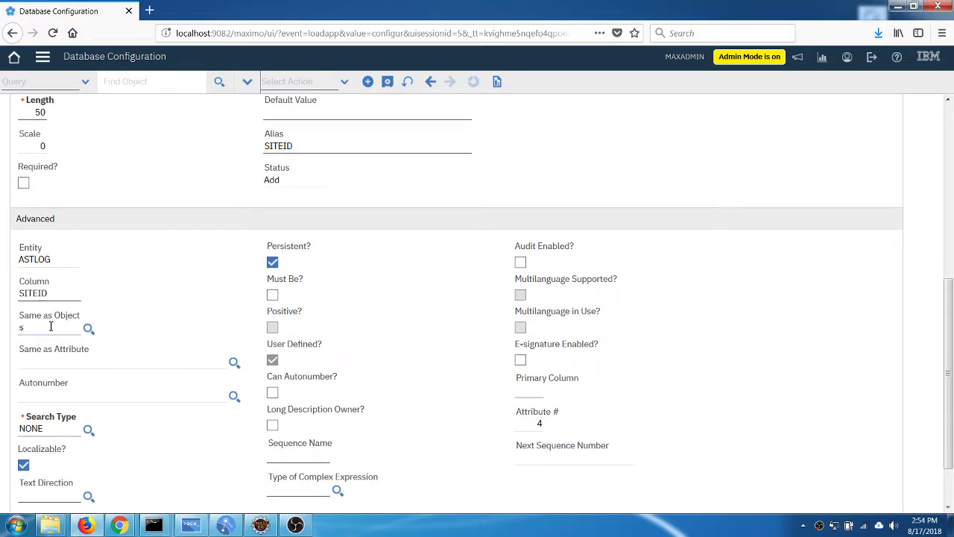
{"action": "type", "text": "ite"}
{"action": "left_click", "coordinate": [89, 328]}
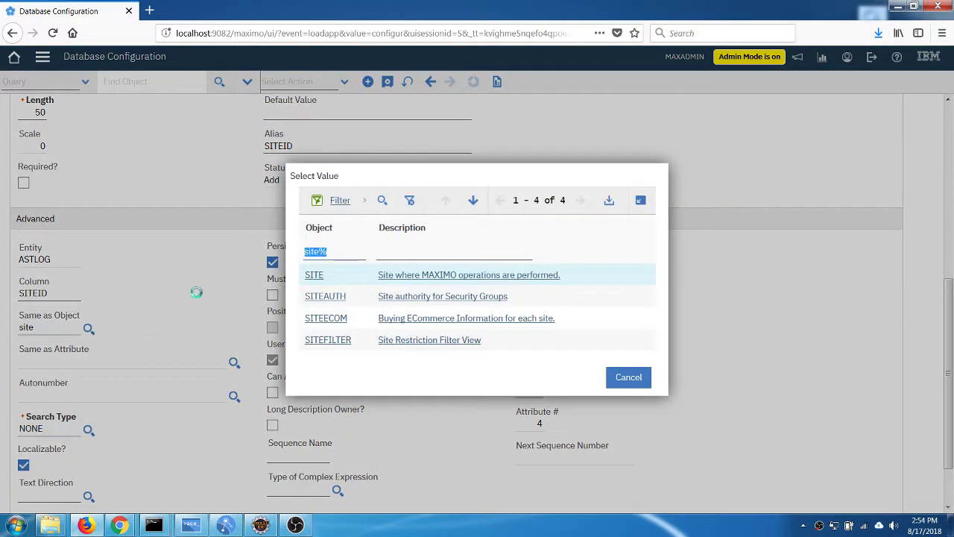
{"action": "left_click", "coordinate": [311, 275]}
{"action": "left_click", "coordinate": [48, 359]}
{"action": "type", "text": "site"}
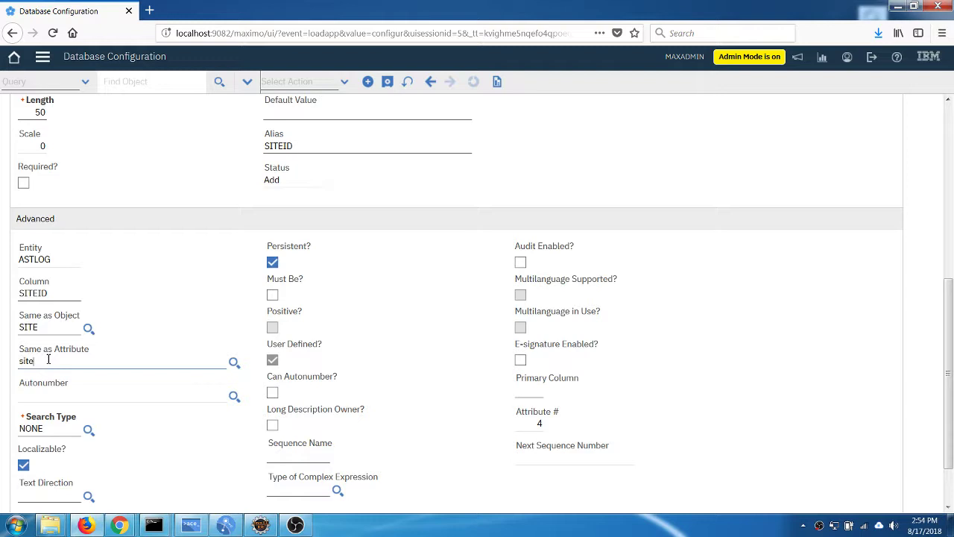
{"action": "type", "text": "id"}
{"action": "key", "text": "Tab"}
{"action": "scroll", "coordinate": [177, 335], "scroll_direction": "up", "scroll_amount": 3}
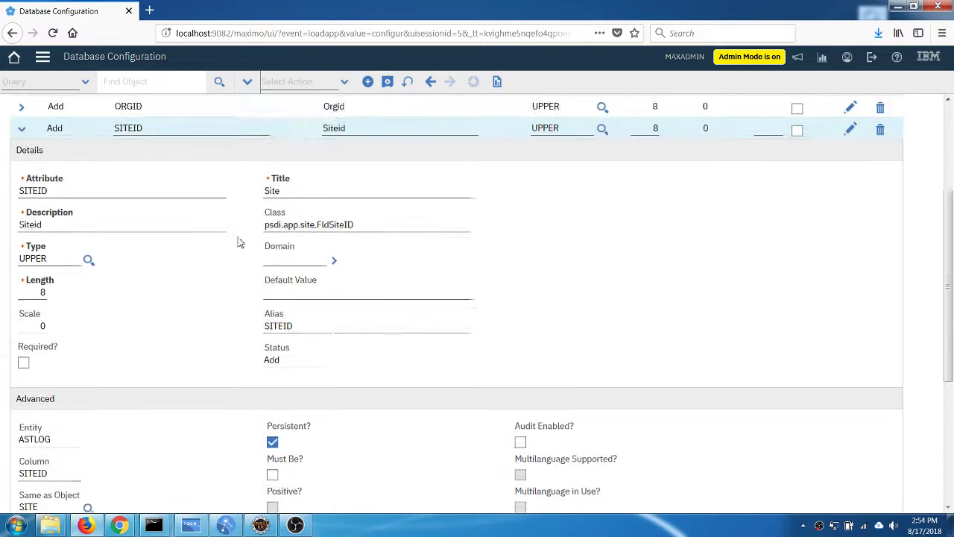
{"action": "scroll", "coordinate": [239, 242], "scroll_direction": "up", "scroll_amount": 2}
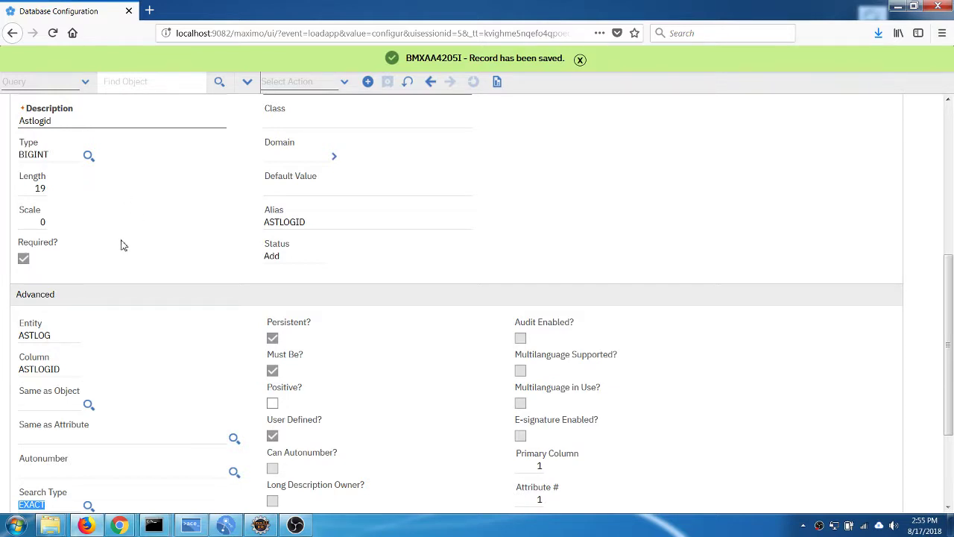
{"action": "scroll", "coordinate": [127, 248], "scroll_direction": "up", "scroll_amount": 4}
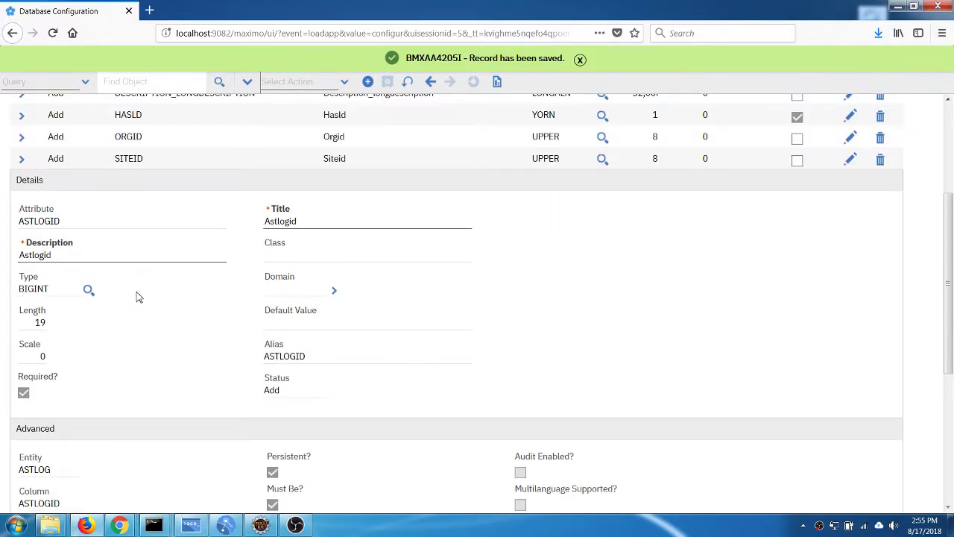
{"action": "scroll", "coordinate": [119, 313], "scroll_direction": "down", "scroll_amount": 5}
- Add an ASSETNUM attribute titled 'Asset'
{"action": "left_click", "coordinate": [45, 482]}
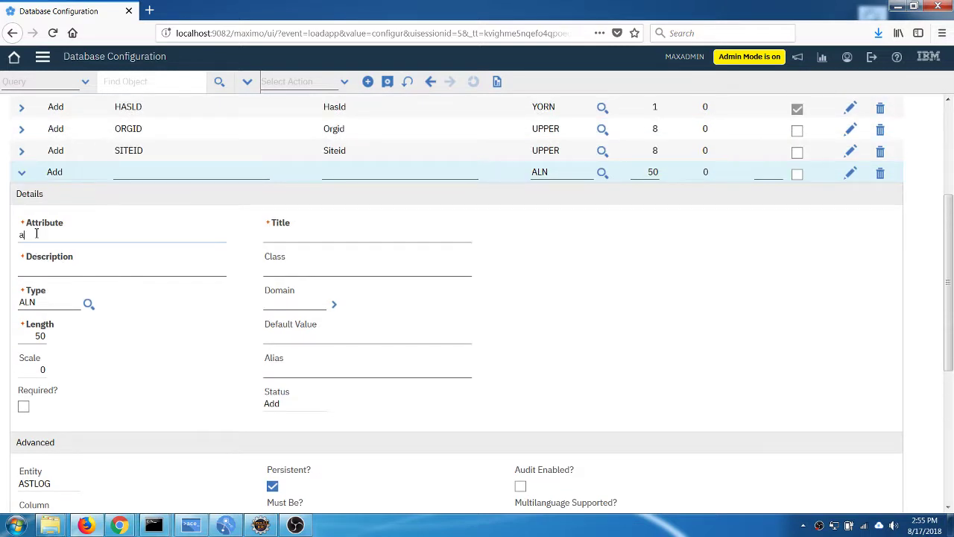
{"action": "type", "text": "assetnum"}
{"action": "key", "text": "Tab"}
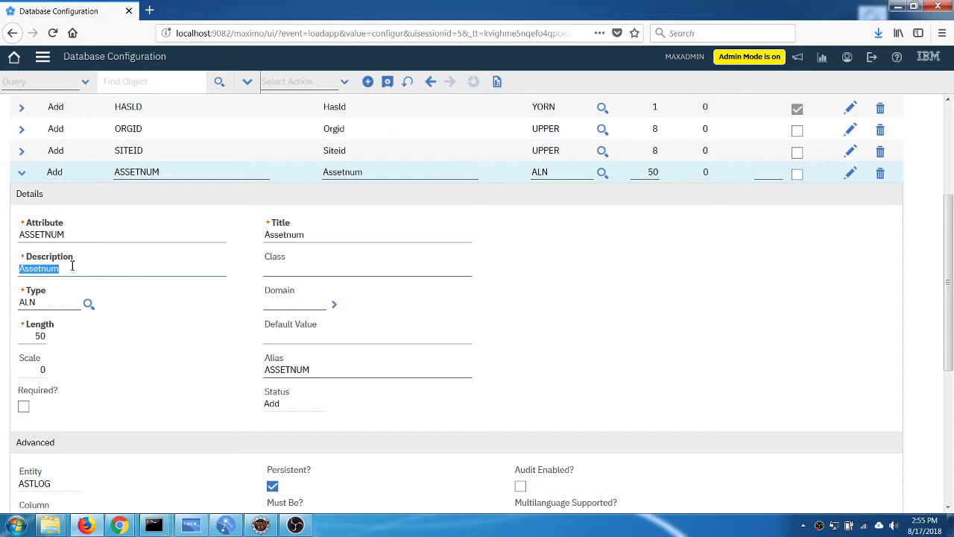
{"action": "double_click", "coordinate": [287, 236]}
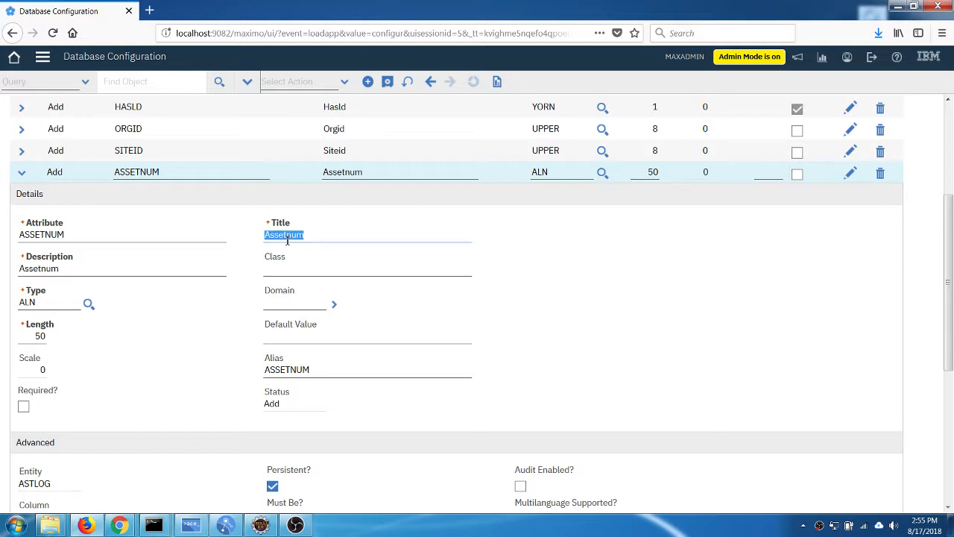
{"action": "type", "text": "A"}
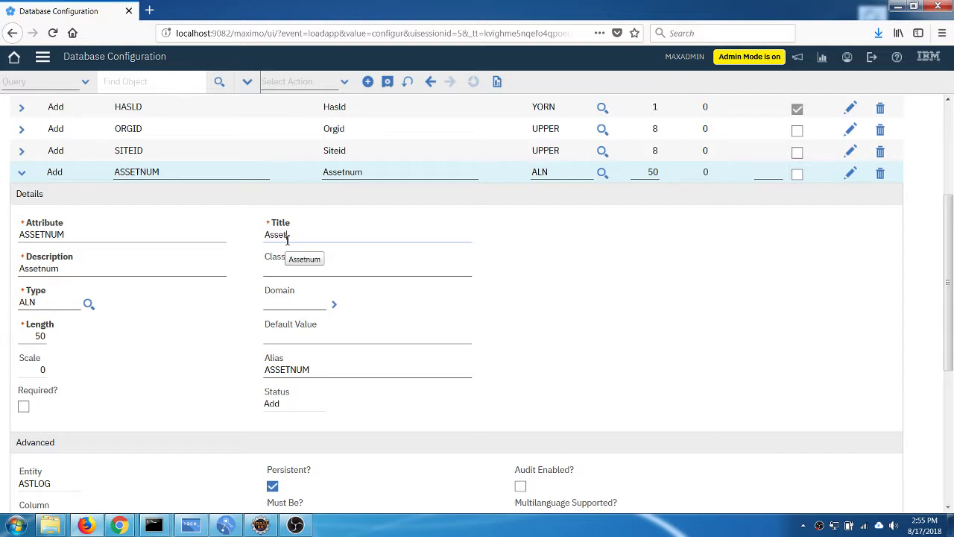
- Make ASSETNUM the same as the ASSET object's ASSETNUM attribute
{"action": "scroll", "coordinate": [287, 238], "scroll_direction": "down", "scroll_amount": 3}
{"action": "left_click", "coordinate": [33, 416]}
{"action": "type", "text": "as"}
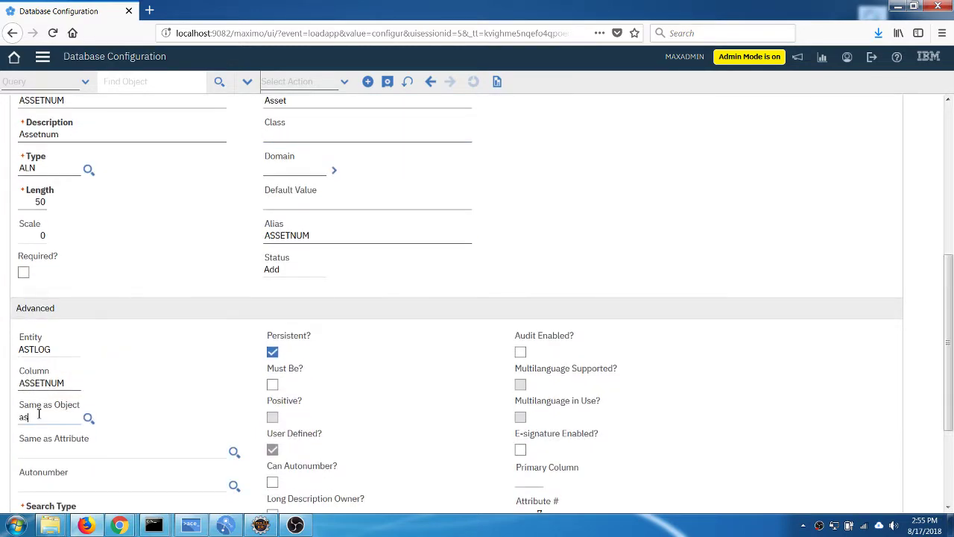
{"action": "type", "text": "set"}
{"action": "key", "text": "Tab"}
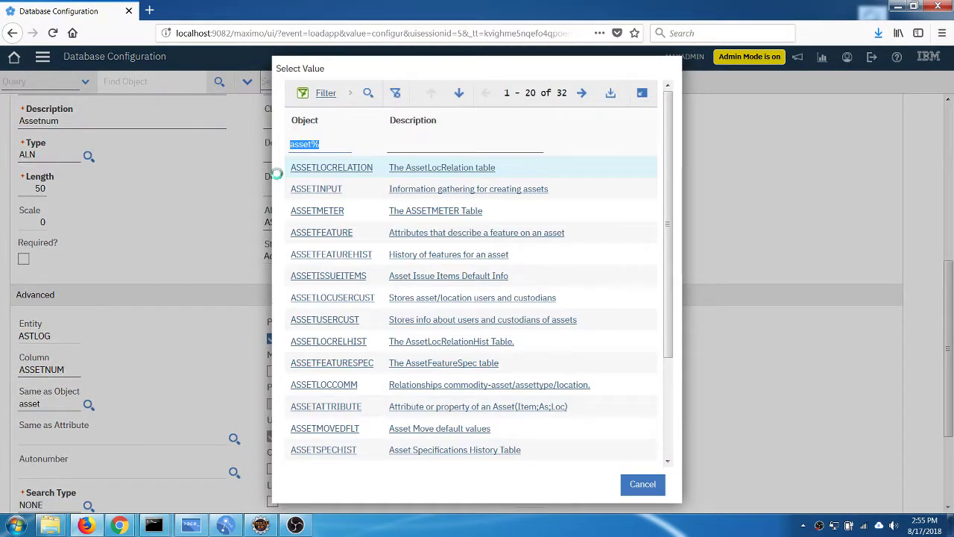
{"action": "left_click", "coordinate": [580, 93]}
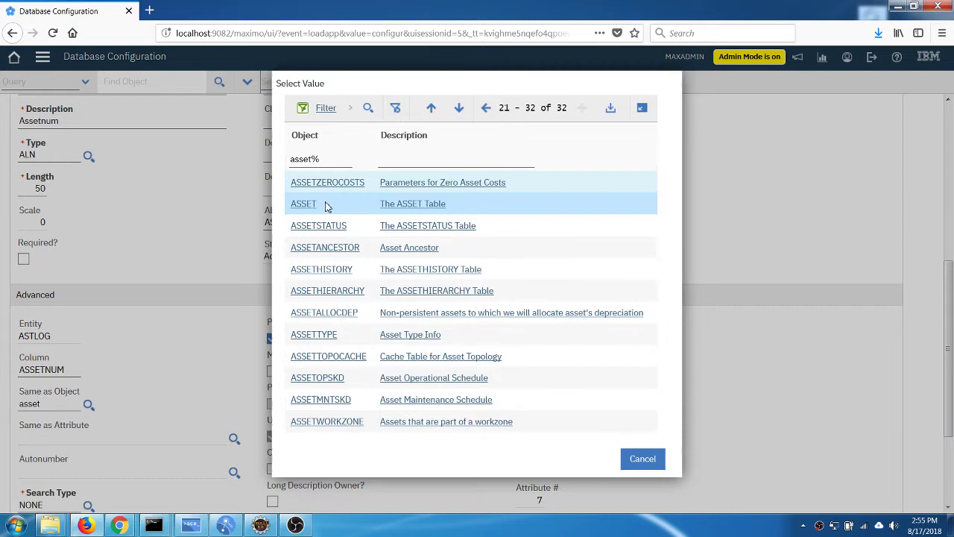
{"action": "left_click", "coordinate": [299, 206]}
{"action": "left_click", "coordinate": [69, 437]}
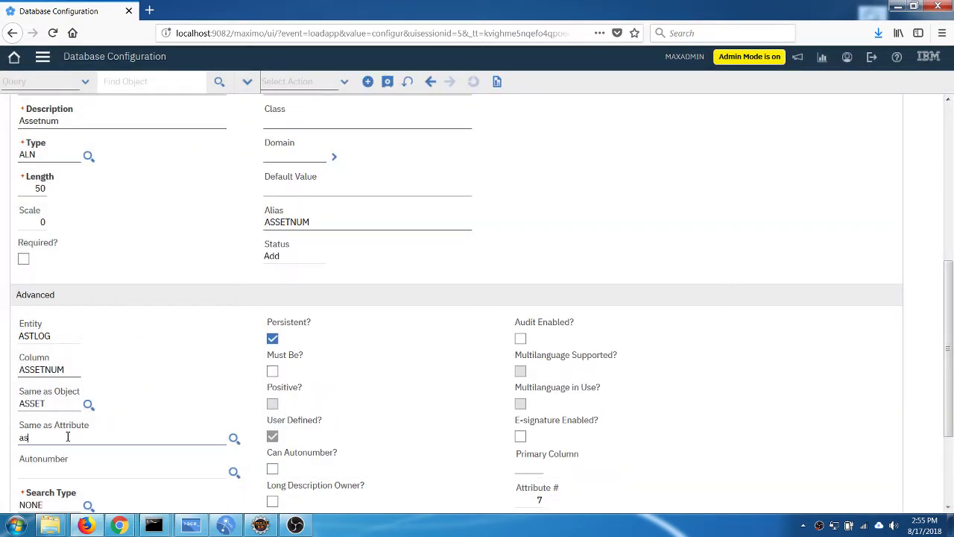
{"action": "type", "text": "assetnum"}
{"action": "key", "text": "Tab"}
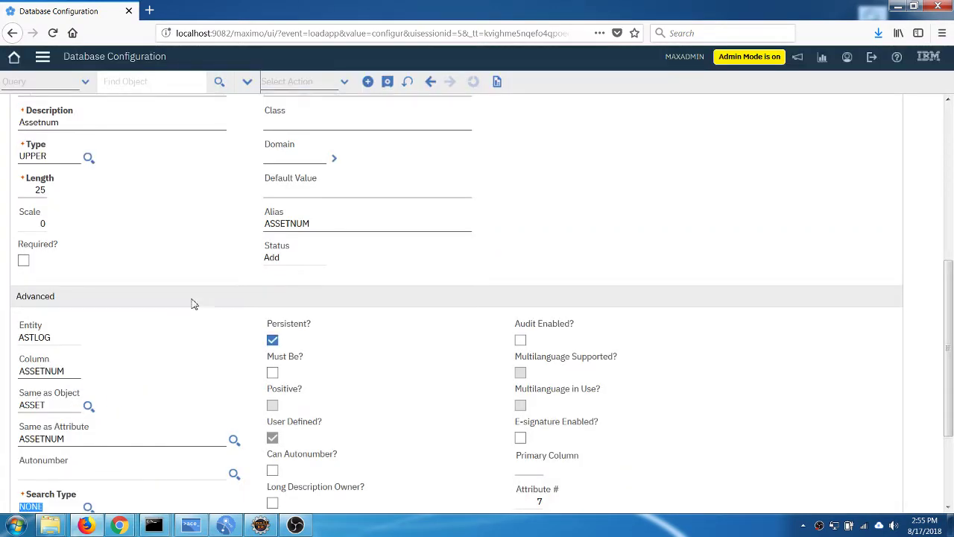
{"action": "scroll", "coordinate": [224, 291], "scroll_direction": "up", "scroll_amount": 2}
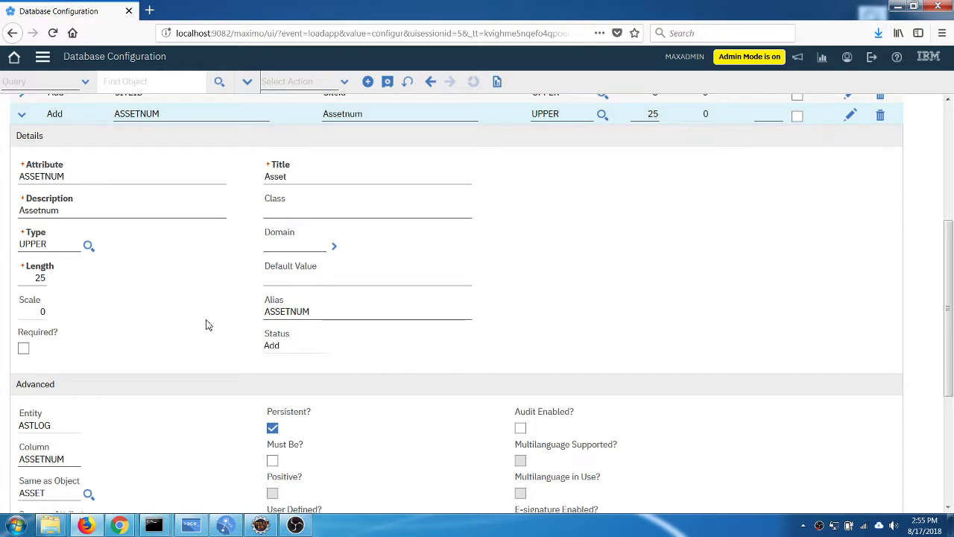
{"action": "scroll", "coordinate": [179, 306], "scroll_direction": "up", "scroll_amount": 3}
{"action": "scroll", "coordinate": [171, 313], "scroll_direction": "down", "scroll_amount": 6}
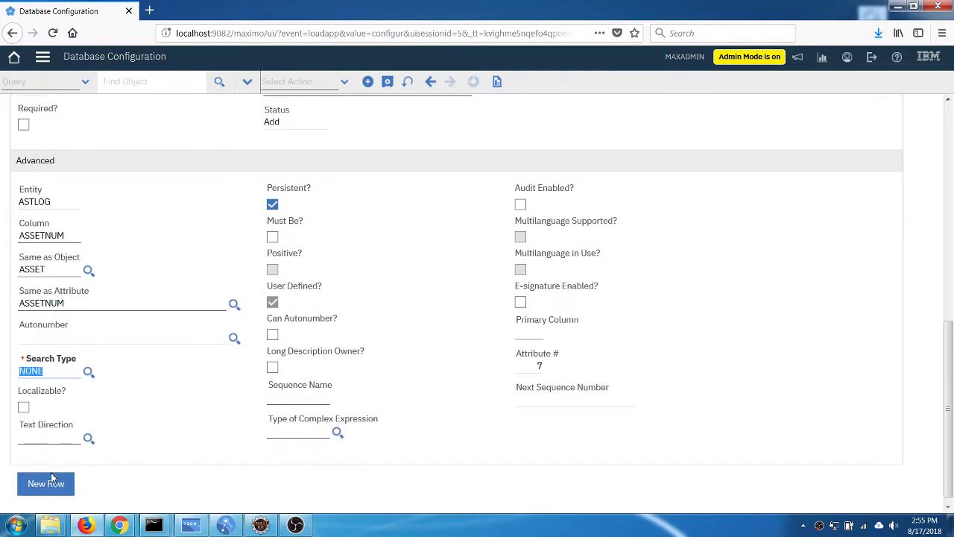
- Add a LOGTIME attribute described 'Log Date/Time'
{"action": "left_click", "coordinate": [46, 483]}
{"action": "scroll", "coordinate": [119, 350], "scroll_direction": "up", "scroll_amount": 5}
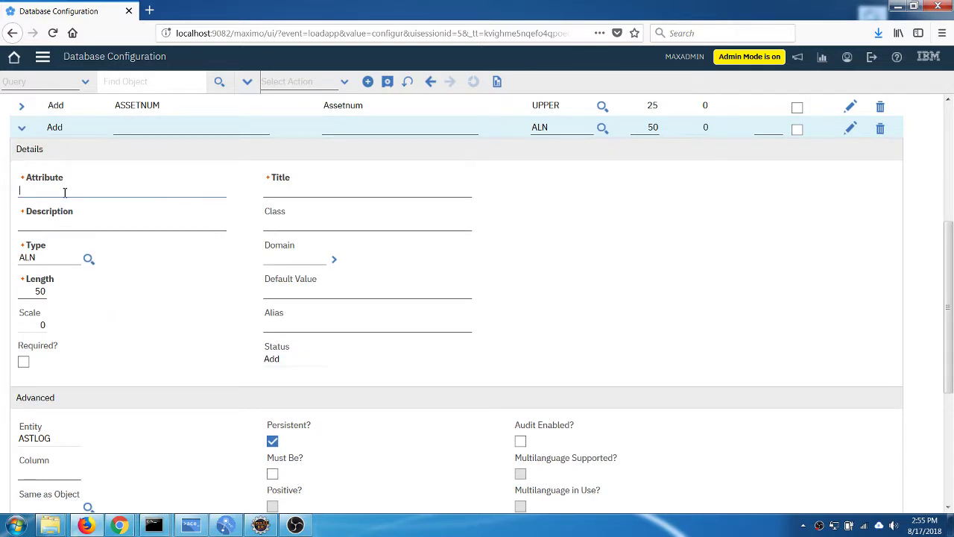
{"action": "type", "text": "logtime"}
{"action": "left_click", "coordinate": [66, 223]}
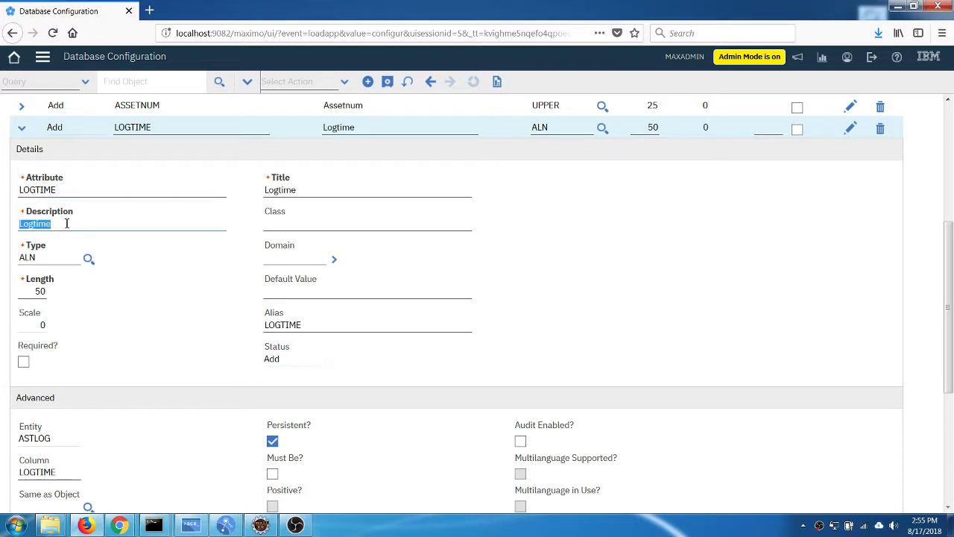
{"action": "type", "text": "Log Date"}
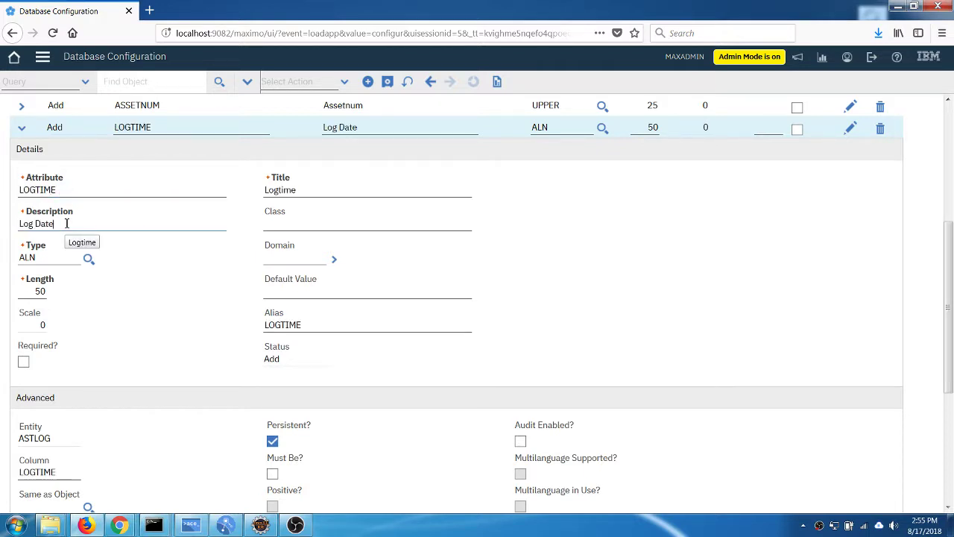
{"action": "type", "text": "/Time"}
{"action": "key", "text": "Tab"}
{"action": "key", "text": "Tab"}
{"action": "key", "text": "Tab"}
{"action": "key", "text": "Tab"}
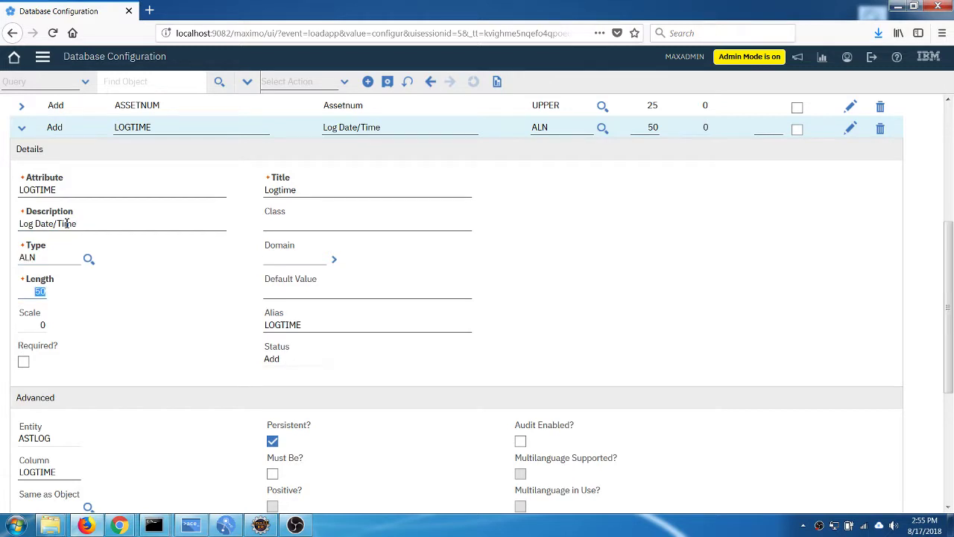
- Title LOGTIME 'Log Time', type DATETIME, with default value &SYSDATE&
{"action": "type", "text": "Log"}
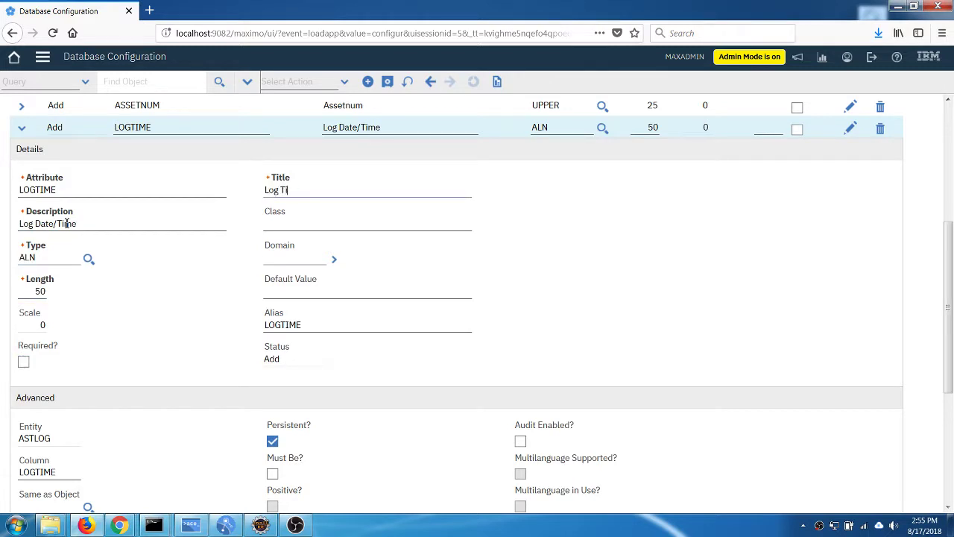
{"action": "type", "text": "me"}
{"action": "key", "text": "Tab"}
{"action": "type", "text": "d"}
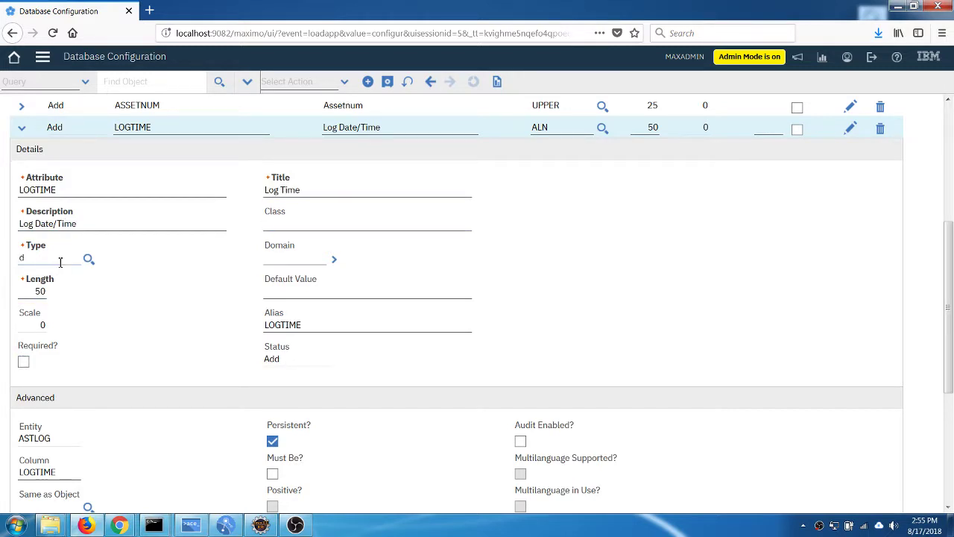
{"action": "type", "text": "atetime"}
{"action": "key", "text": "Tab"}
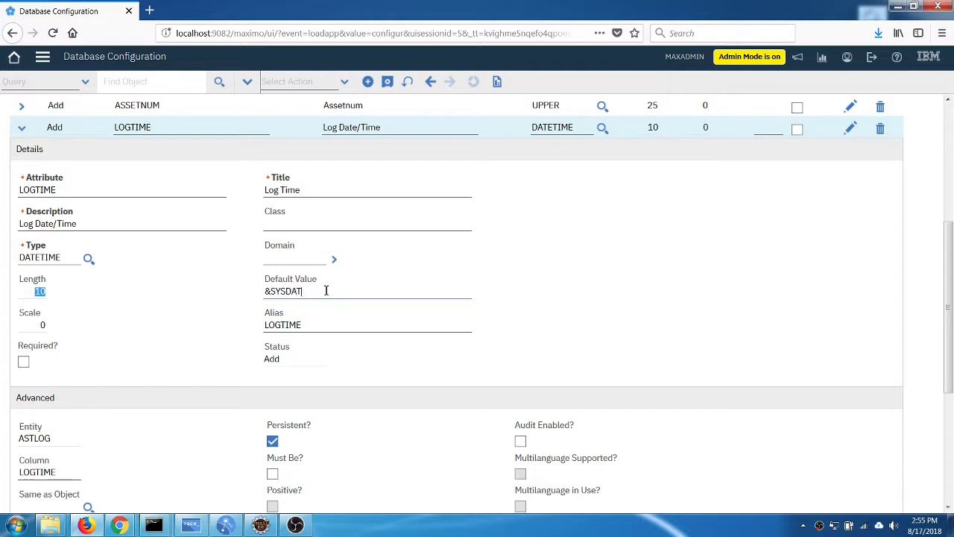
{"action": "key", "text": "Tab"}
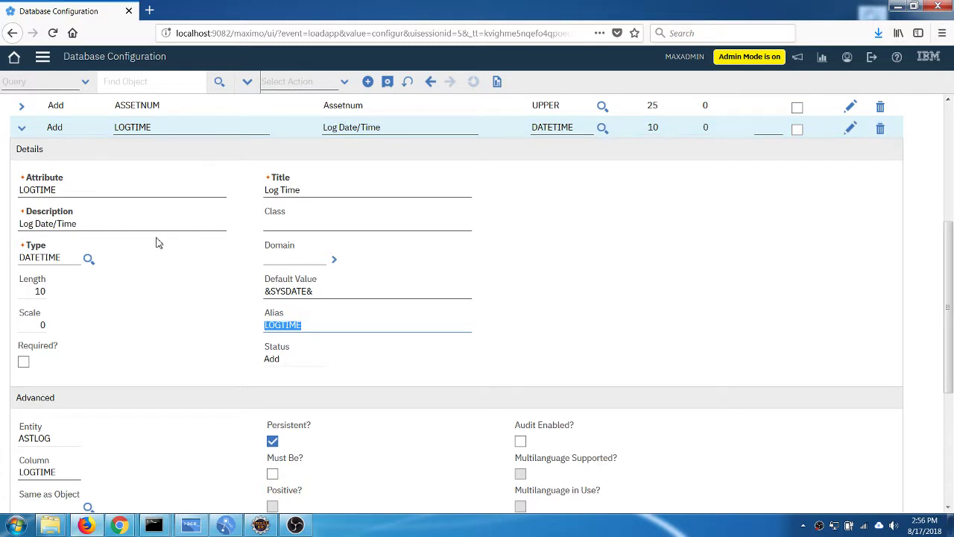
{"action": "scroll", "coordinate": [164, 283], "scroll_direction": "up", "scroll_amount": 2}
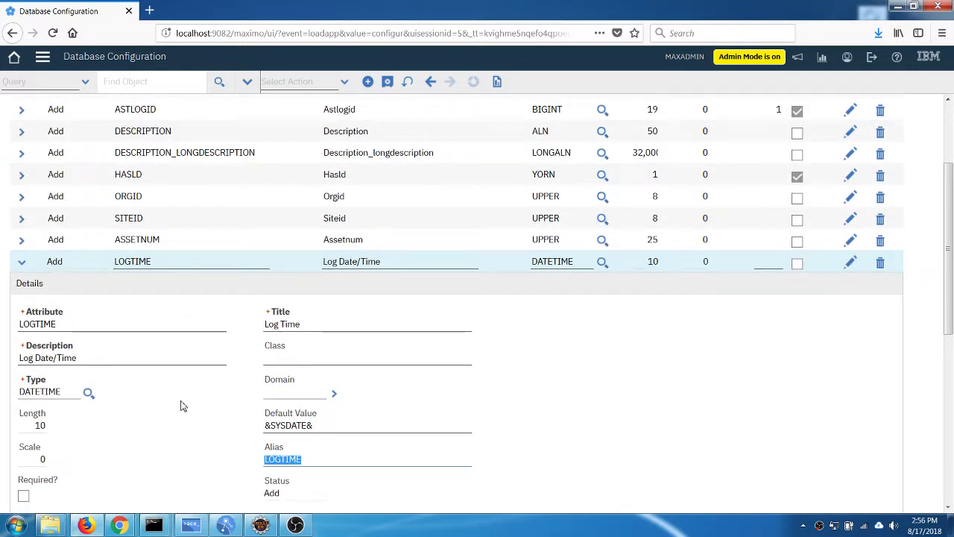
- Retitle DESCRIPTION 'Log' with length 1000 and save the ASTLOG object
{"action": "left_click", "coordinate": [136, 131]}
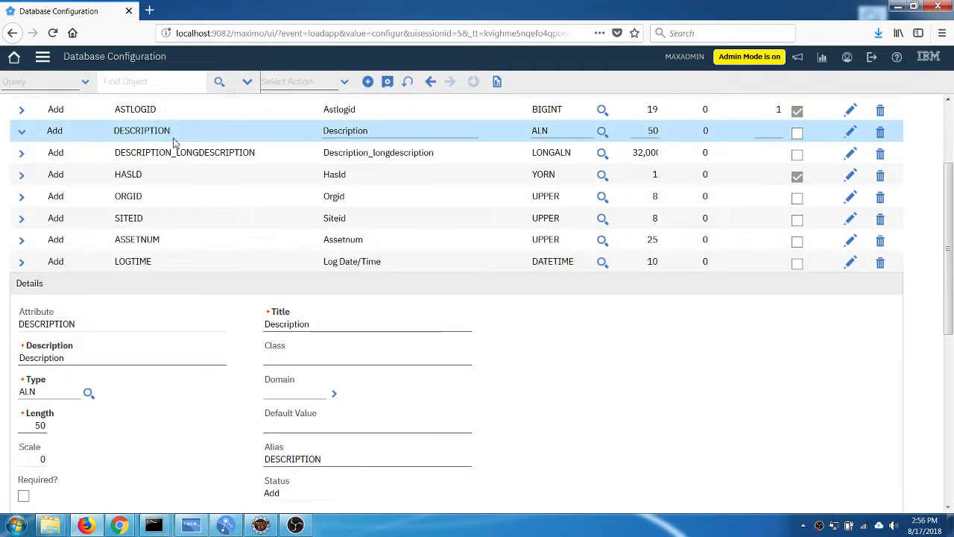
{"action": "scroll", "coordinate": [224, 269], "scroll_direction": "down", "scroll_amount": 1}
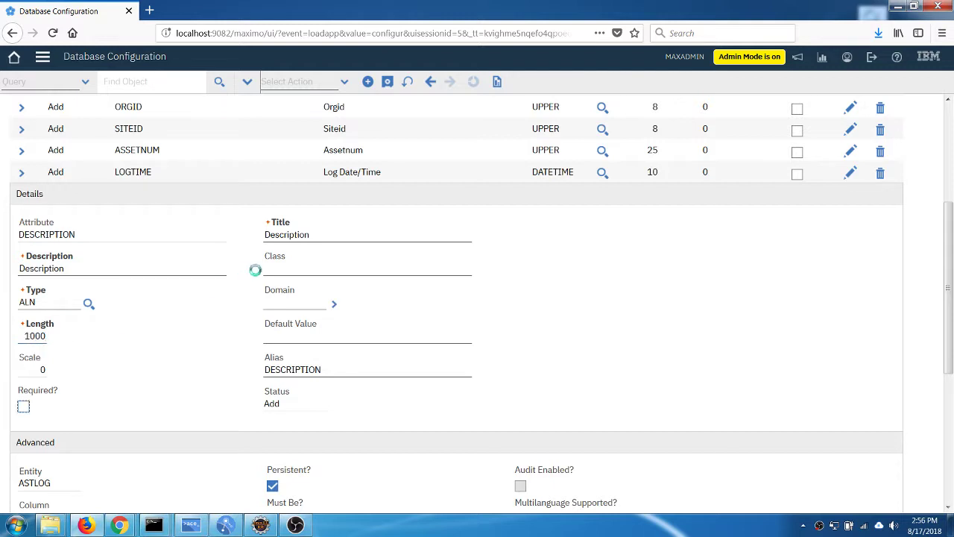
{"action": "double_click", "coordinate": [297, 235]}
{"action": "type", "text": "Log"}
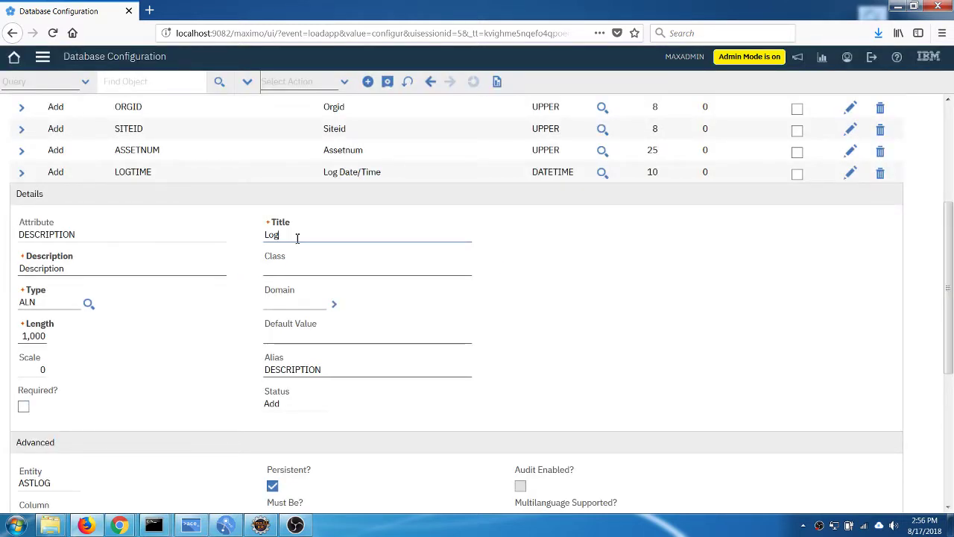
{"action": "key", "text": "Tab"}
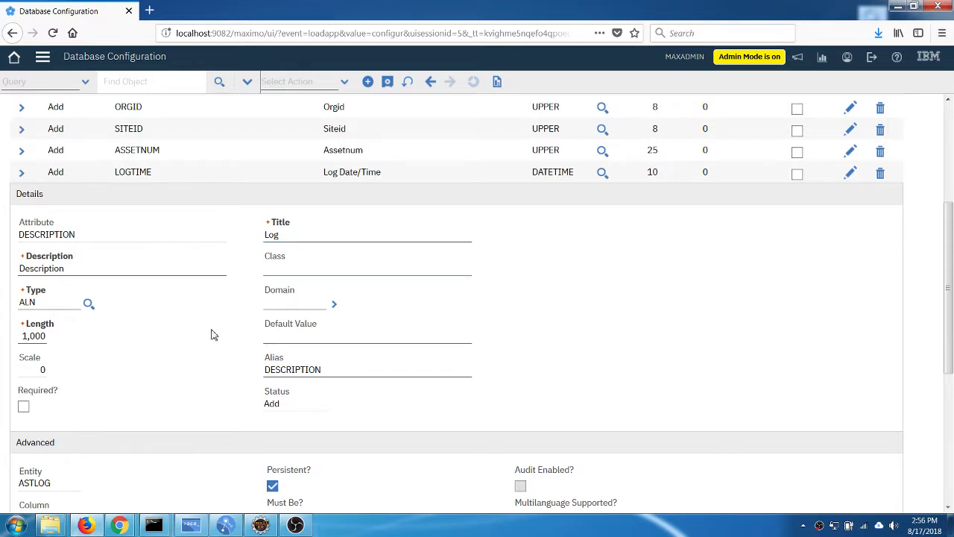
{"action": "scroll", "coordinate": [179, 357], "scroll_direction": "down", "scroll_amount": 2}
{"action": "scroll", "coordinate": [183, 336], "scroll_direction": "up", "scroll_amount": 3}
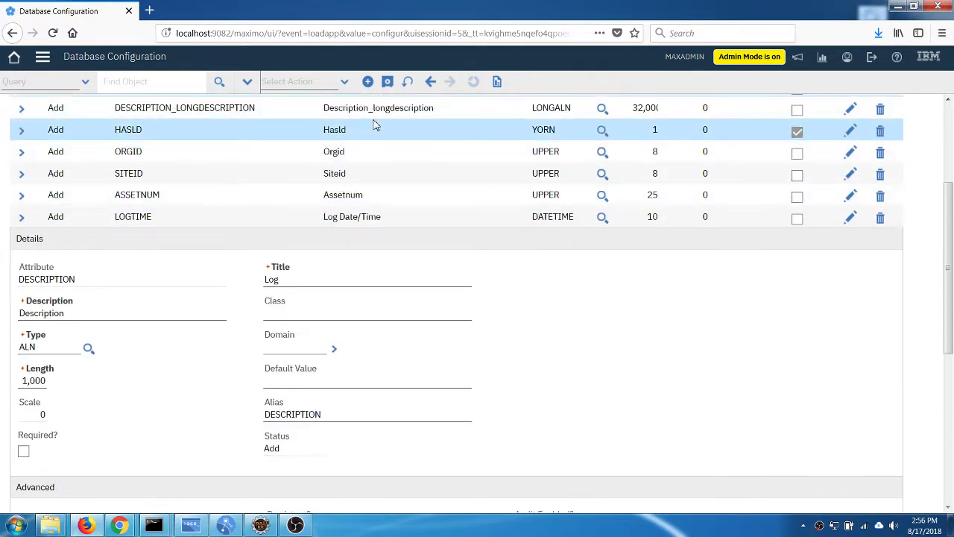
{"action": "left_click", "coordinate": [387, 82]}
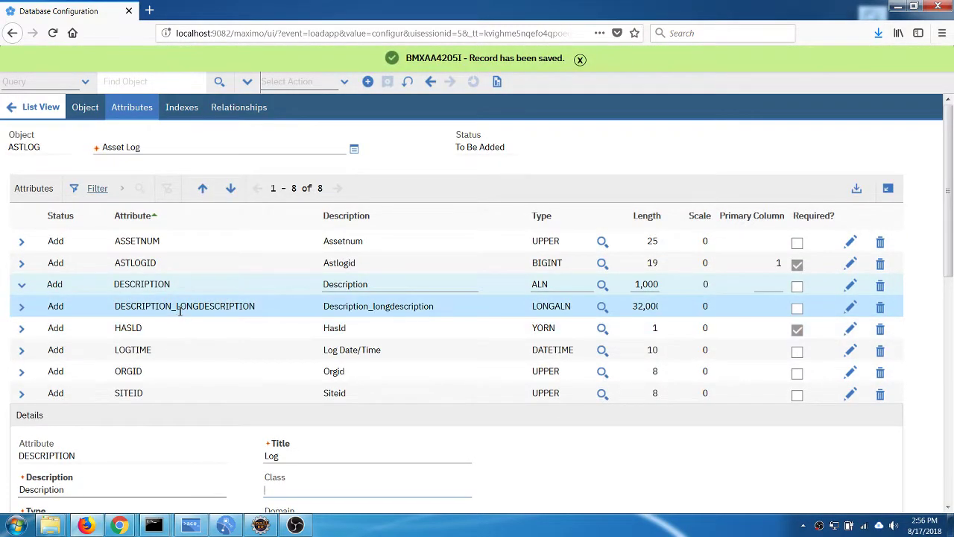
- Show ASTLOG's Relationships tab, which has no relationships yet
{"action": "double_click", "coordinate": [20, 148]}
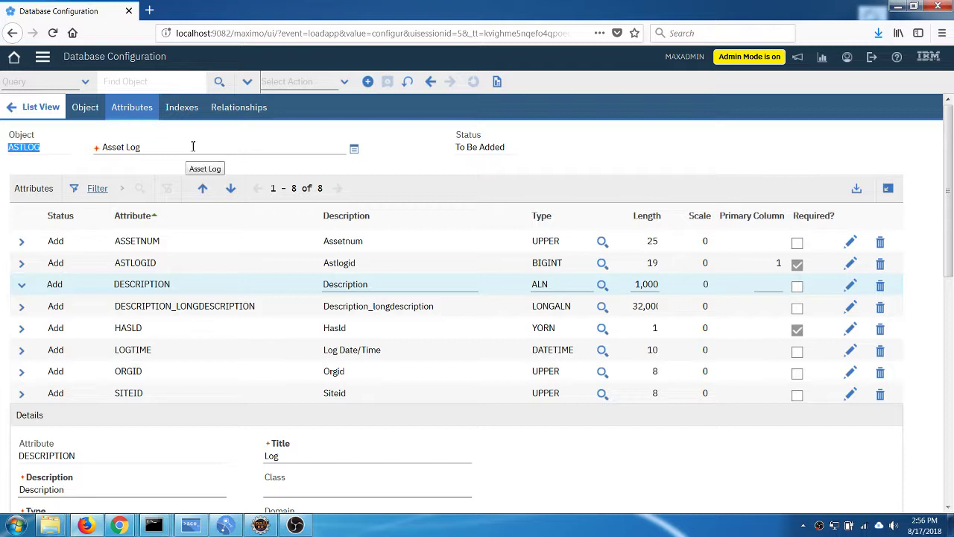
{"action": "left_click", "coordinate": [224, 111]}
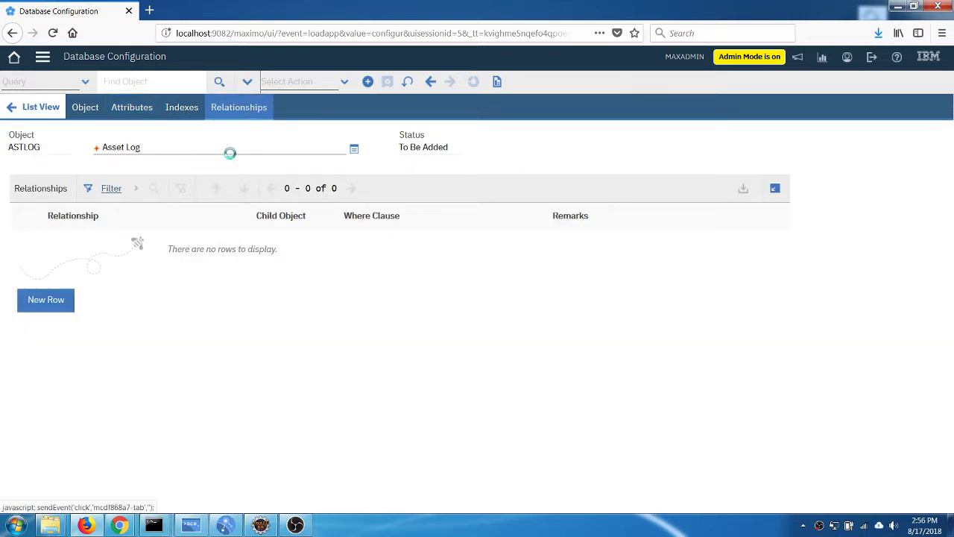
- Add and save an ASSET relationship to child object ASSET where assetnum = :assetnum and siteid = :siteid
{"action": "left_click", "coordinate": [51, 305]}
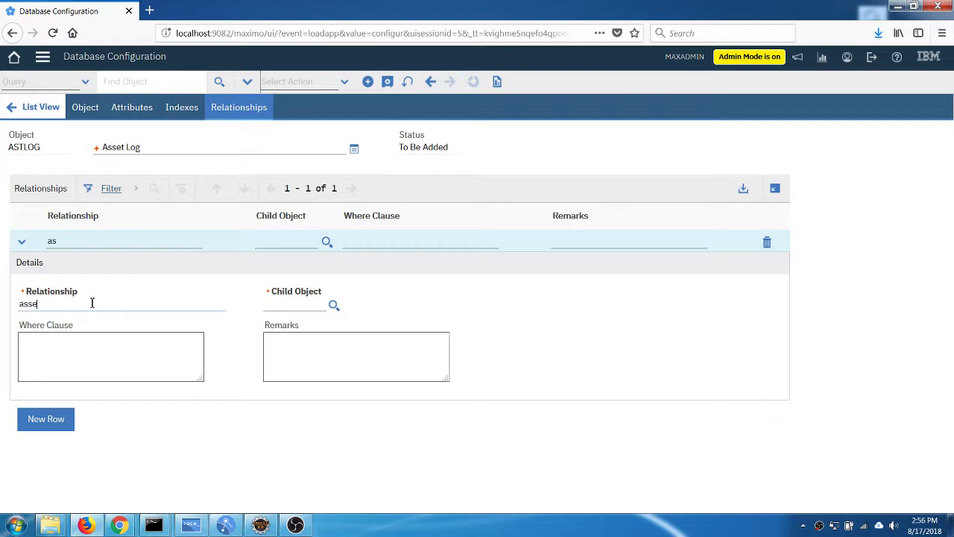
{"action": "key", "text": "Tab"}
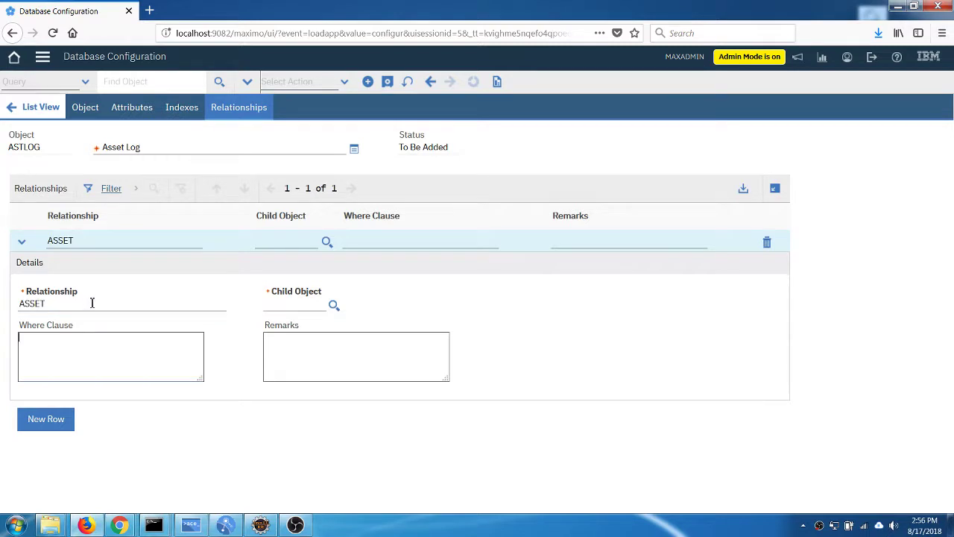
{"action": "left_click", "coordinate": [297, 307]}
{"action": "type", "text": "asset"}
{"action": "key", "text": "Tab"}
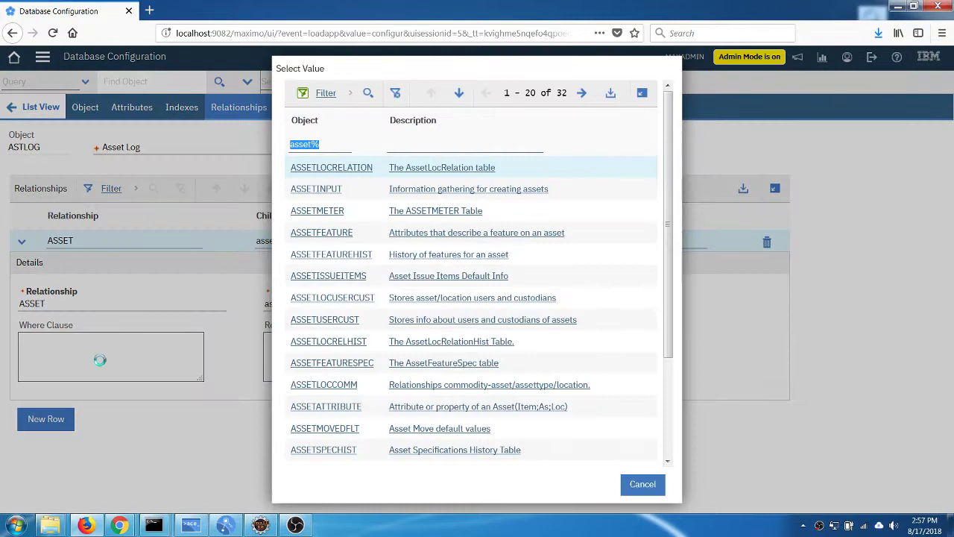
{"action": "left_click", "coordinate": [582, 93]}
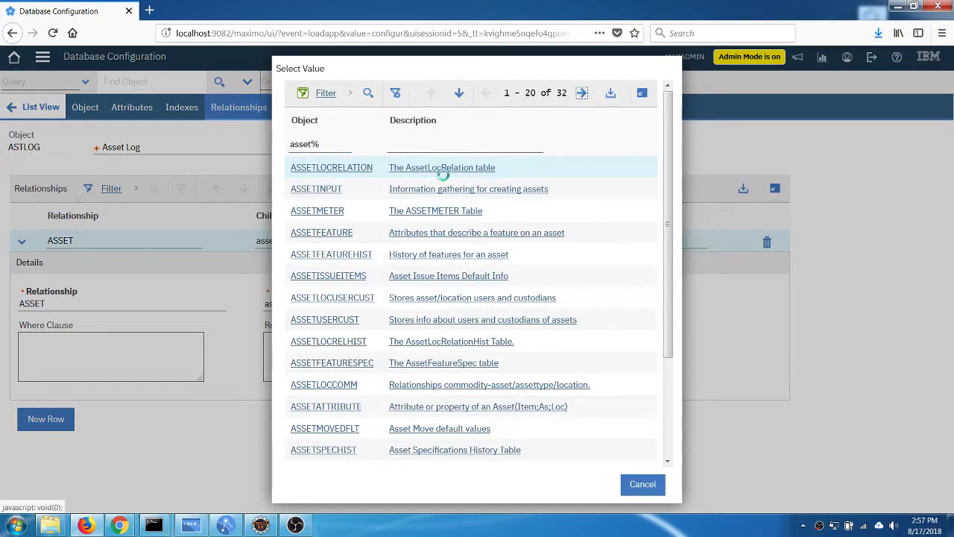
{"action": "left_click", "coordinate": [303, 209]}
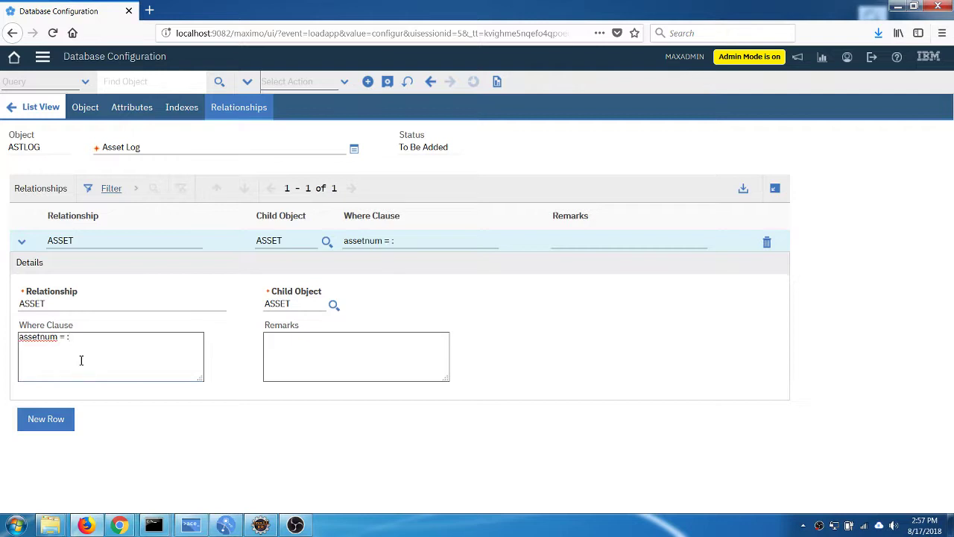
{"action": "type", "text": "assetnum = :assetnum and site"}
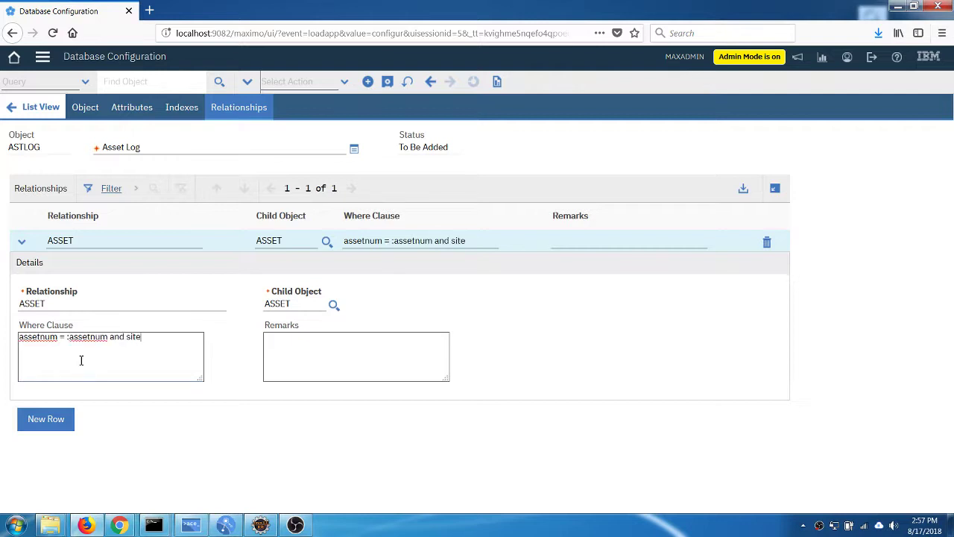
{"action": "type", "text": "id = :siteid"}
{"action": "key", "text": "Tab"}
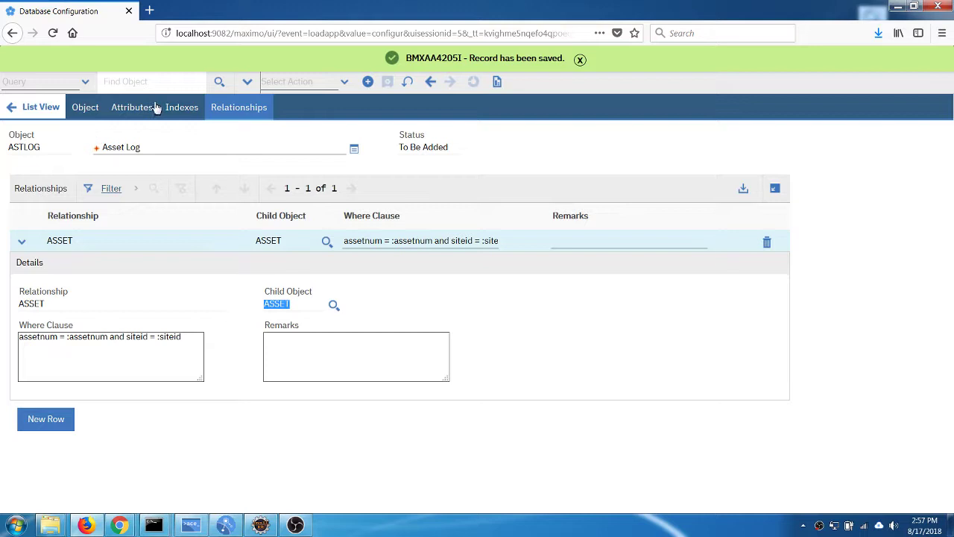
- On the ASSET object, add and save an ASTLOG relationship where assetnum = :assetnum and siteid = :siteid
{"action": "type", "text": "asset"}
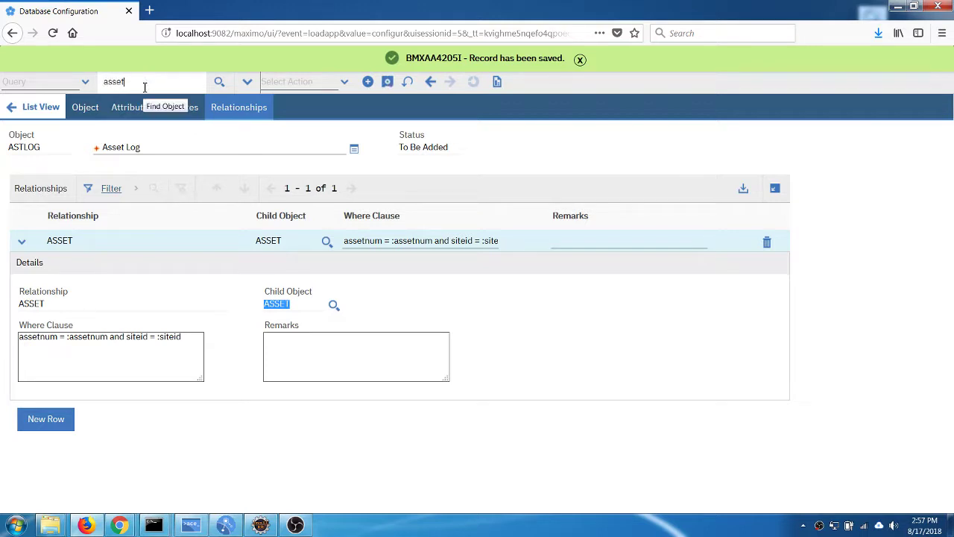
{"action": "key", "text": "Return"}
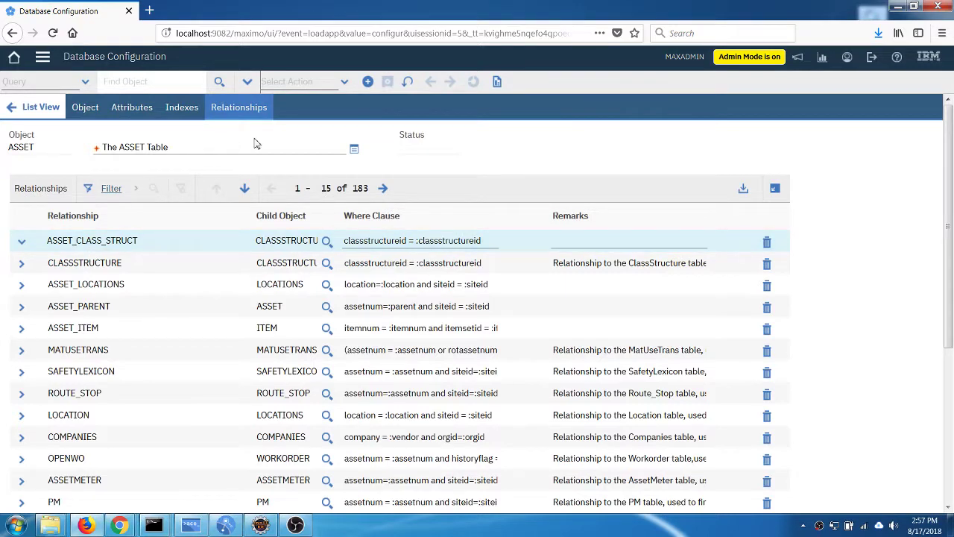
{"action": "scroll", "coordinate": [48, 390], "scroll_direction": "down", "scroll_amount": 5}
{"action": "scroll", "coordinate": [49, 390], "scroll_direction": "down", "scroll_amount": 2}
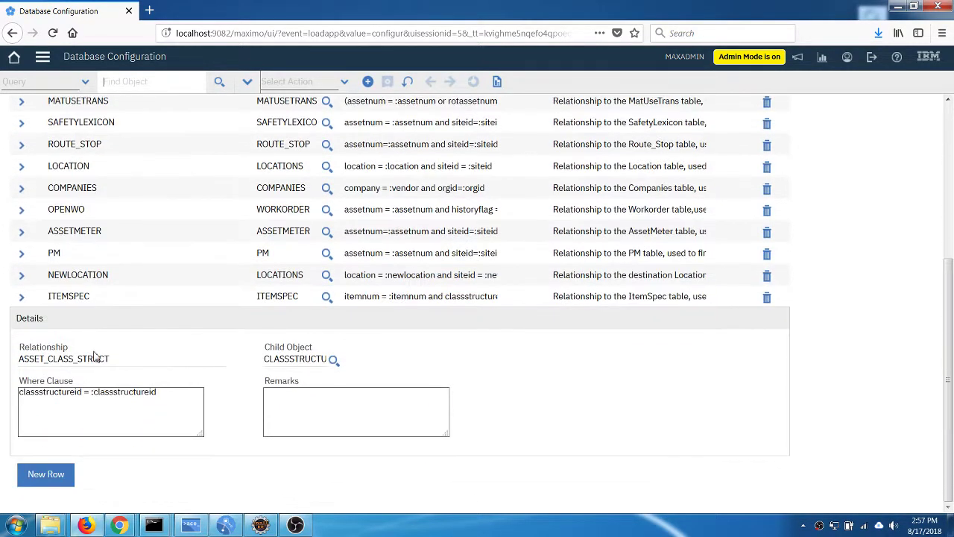
{"action": "left_click", "coordinate": [58, 481]}
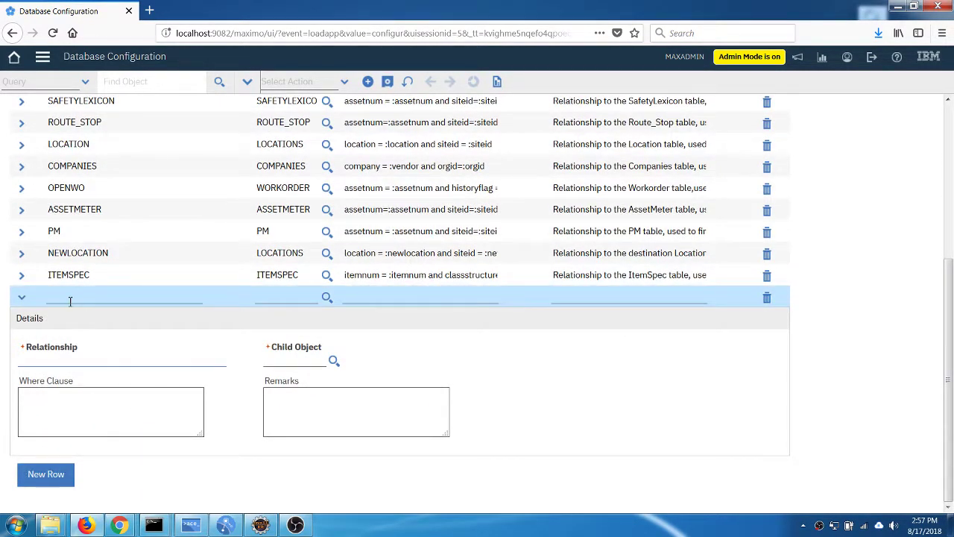
{"action": "left_click", "coordinate": [39, 363]}
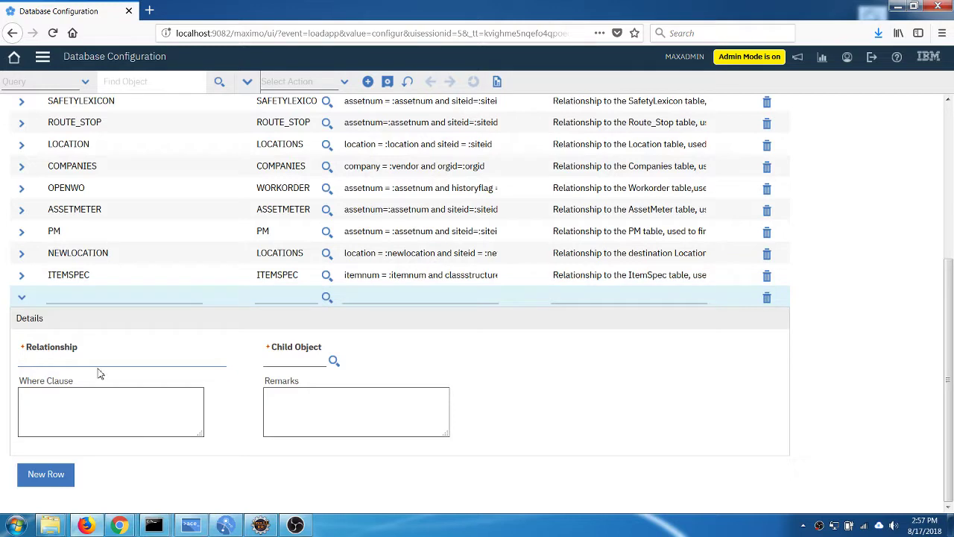
{"action": "type", "text": "astlog"}
{"action": "key", "text": "Tab"}
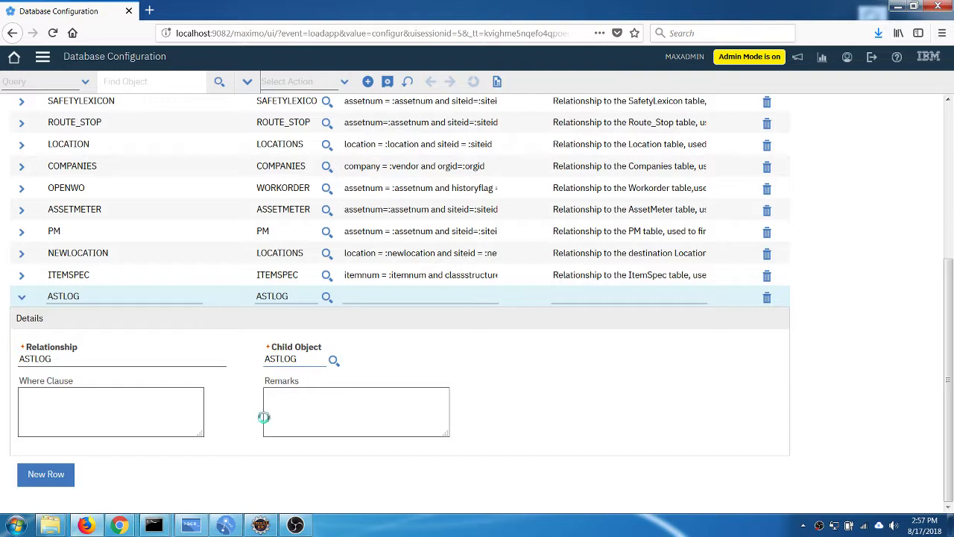
{"action": "left_click", "coordinate": [111, 422]}
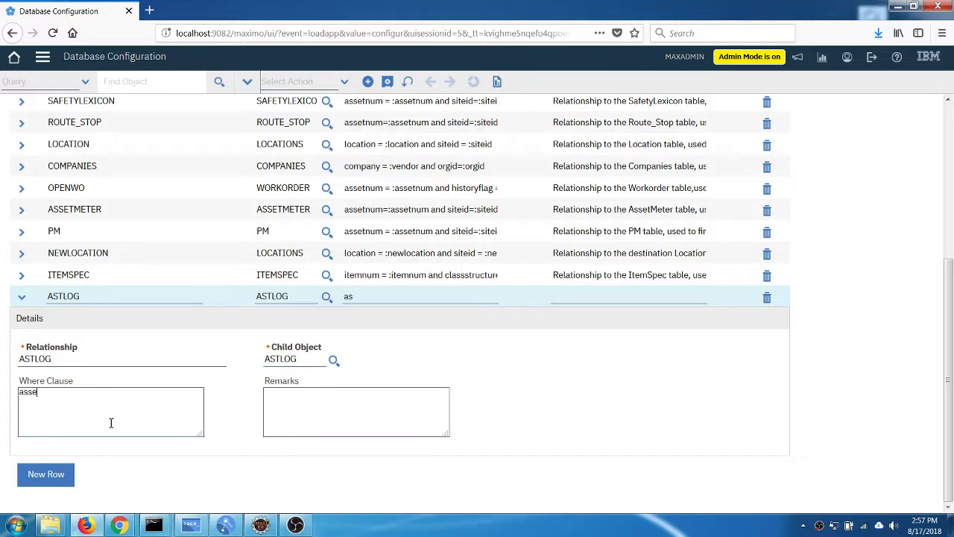
{"action": "type", "text": "m = :assetnum and siteid = :siteid"}
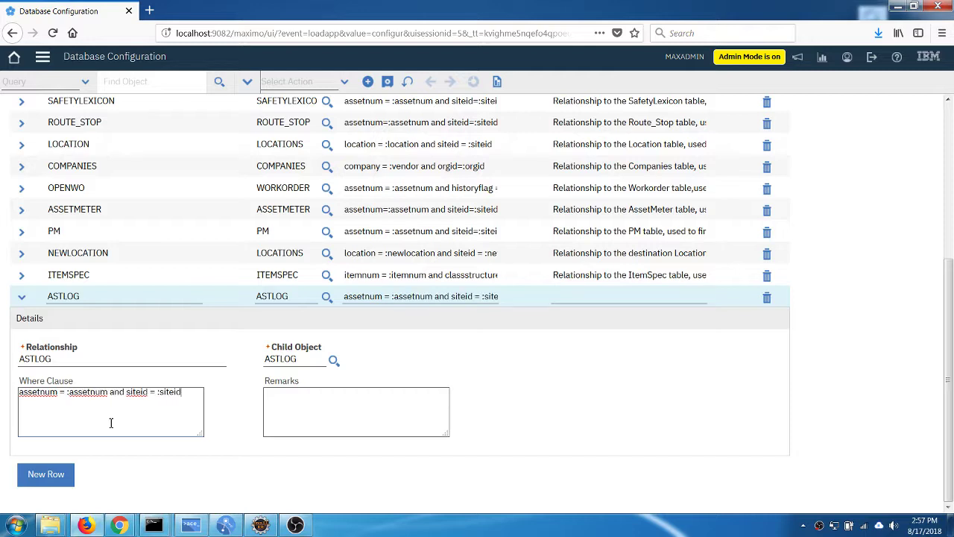
{"action": "key", "text": "Tab"}
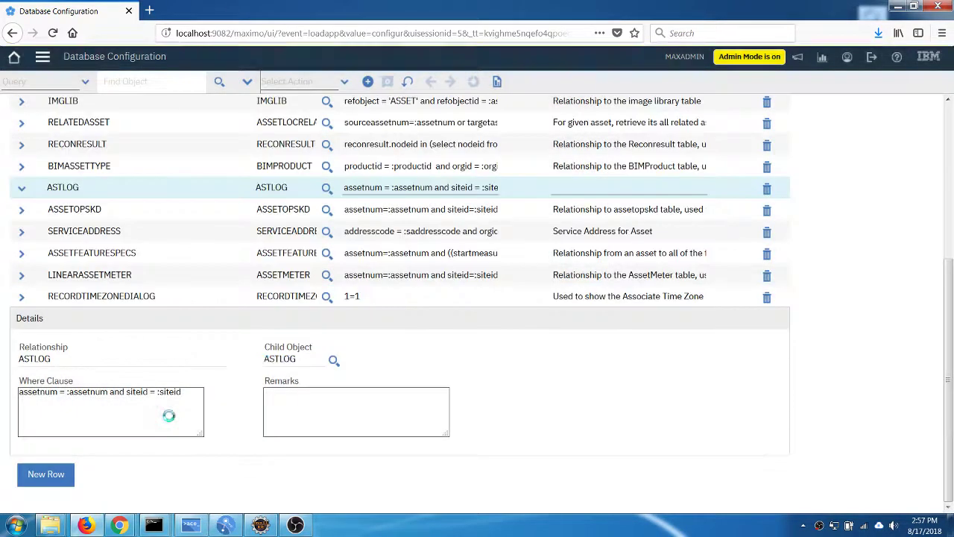
- Clear the =asset filter in the object list and open Apply Configuration Changes
{"action": "scroll", "coordinate": [173, 388], "scroll_direction": "up", "scroll_amount": 3}
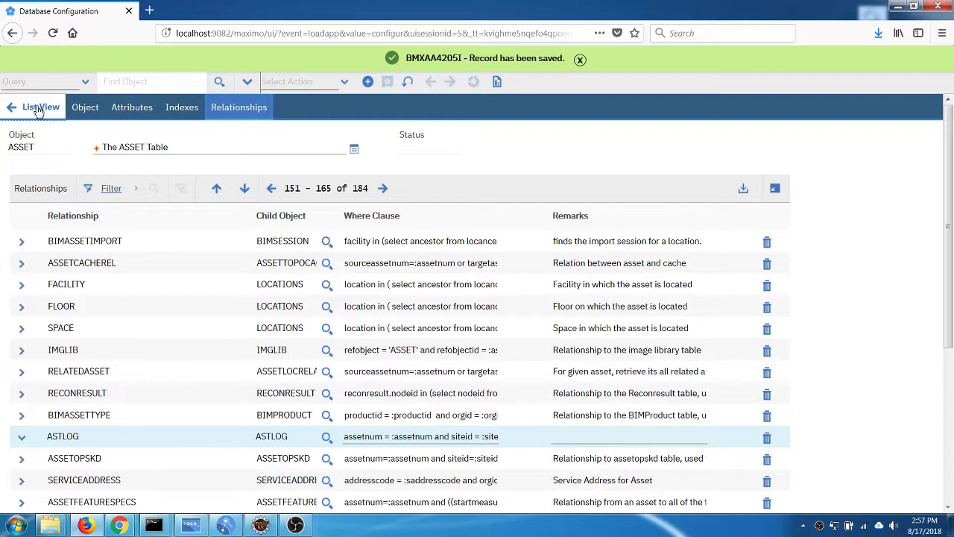
{"action": "left_click", "coordinate": [36, 109]}
{"action": "left_click", "coordinate": [130, 194]}
{"action": "triple_click", "coordinate": [130, 194]}
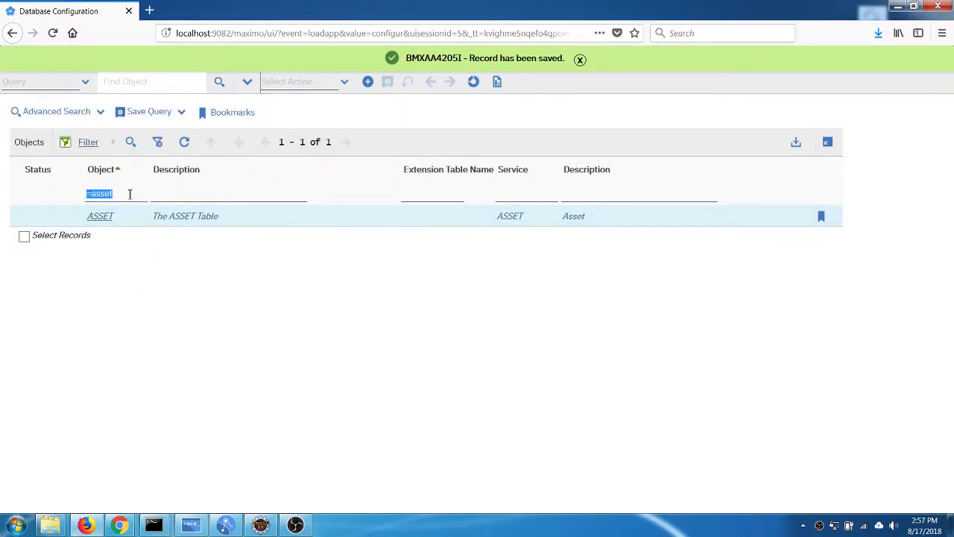
{"action": "key", "text": "BackSpace"}
{"action": "key", "text": "Return"}
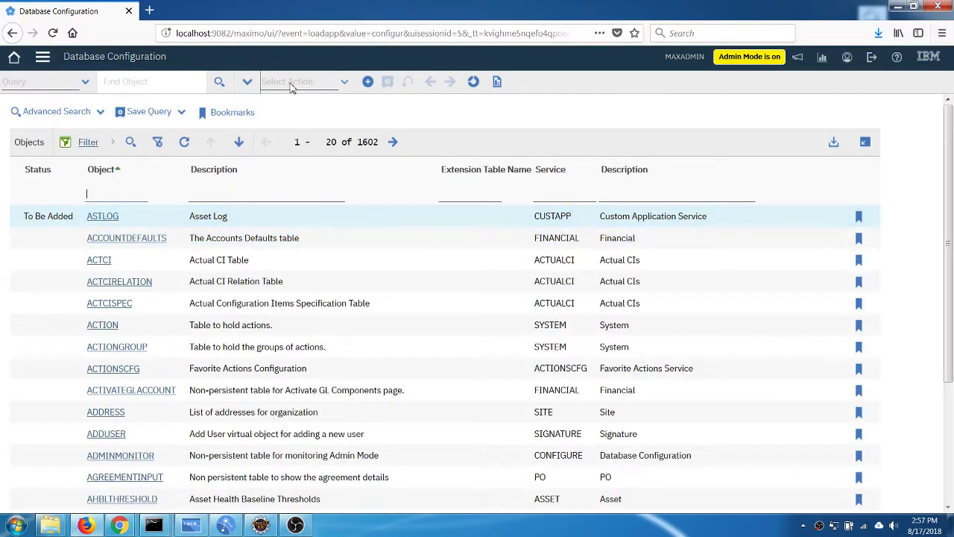
{"action": "left_click", "coordinate": [291, 84]}
{"action": "left_click", "coordinate": [310, 117]}
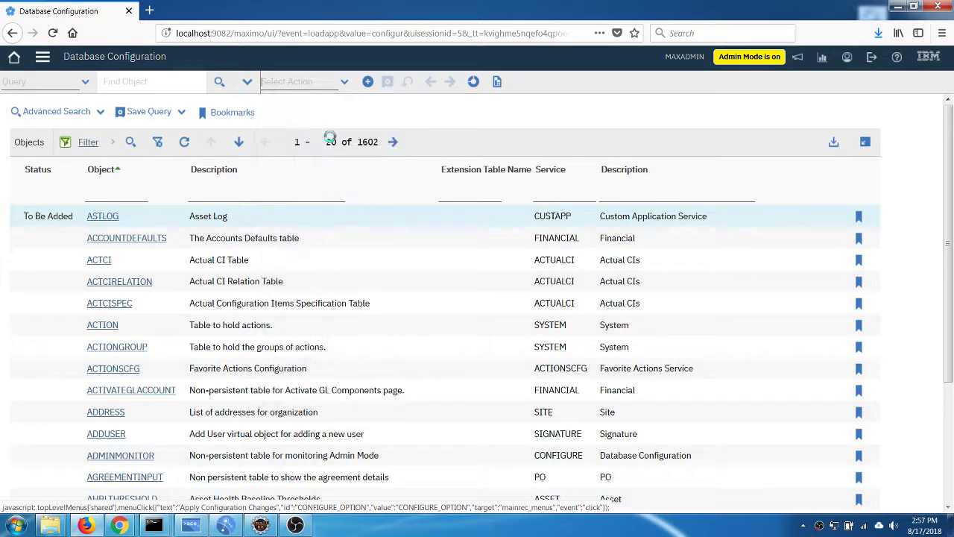
- Confirm a current backup exists and start configuring the database with the pending changes
{"action": "left_click", "coordinate": [337, 181]}
{"action": "left_click", "coordinate": [388, 222]}
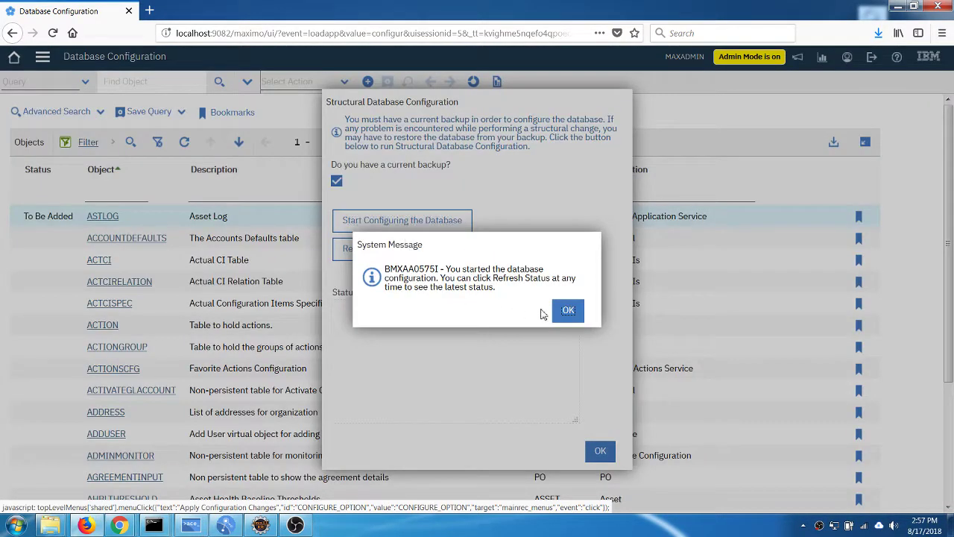
{"action": "left_click", "coordinate": [565, 313]}
- Refresh the status log until ConfigDB reports completed without errors and table ASTLOG exists
{"action": "left_click", "coordinate": [387, 250]}
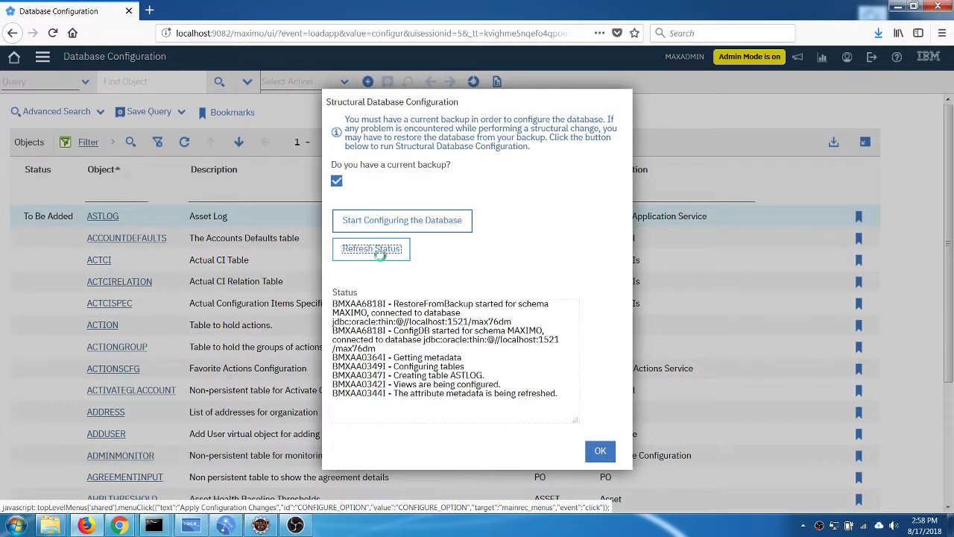
{"action": "left_click", "coordinate": [451, 386]}
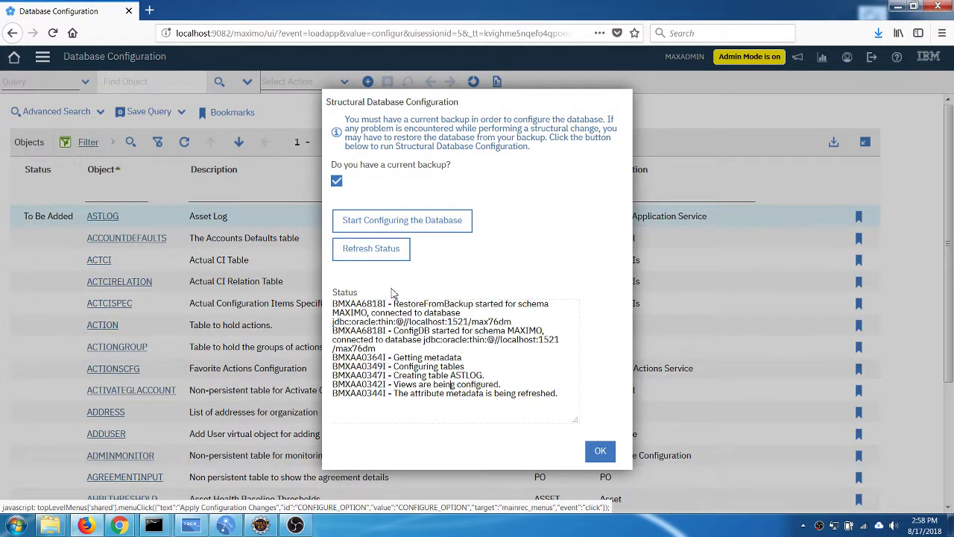
{"action": "left_click", "coordinate": [383, 251]}
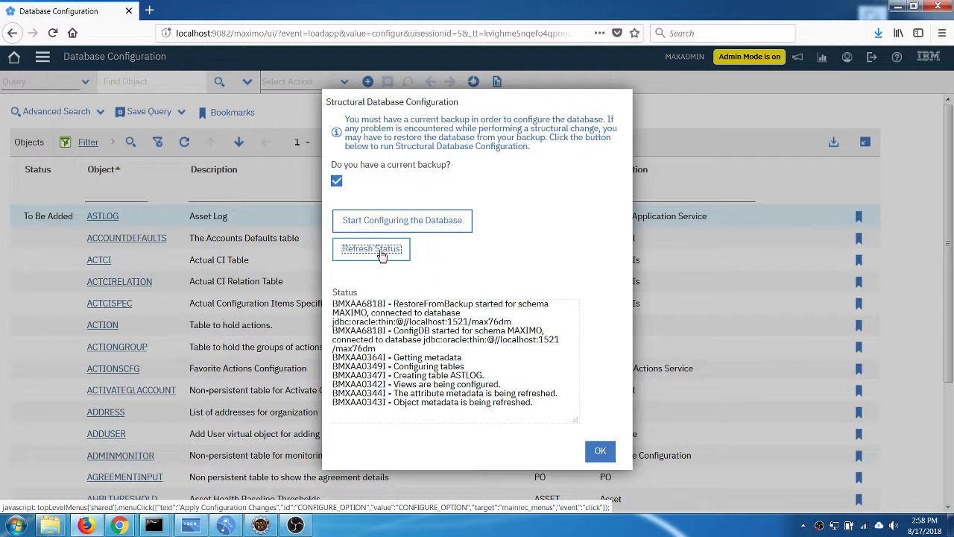
{"action": "left_click", "coordinate": [494, 382]}
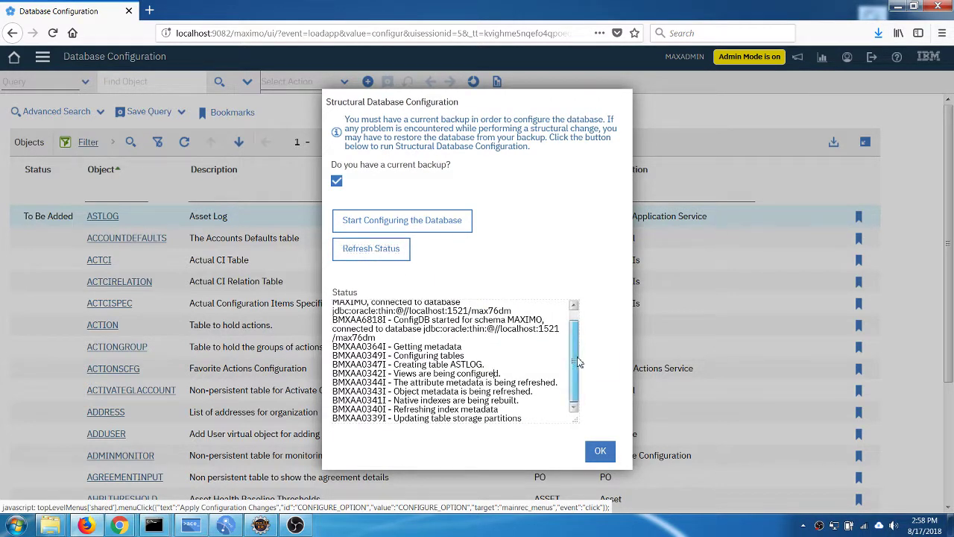
{"action": "key", "text": "shift+Down"}
{"action": "left_click", "coordinate": [388, 252]}
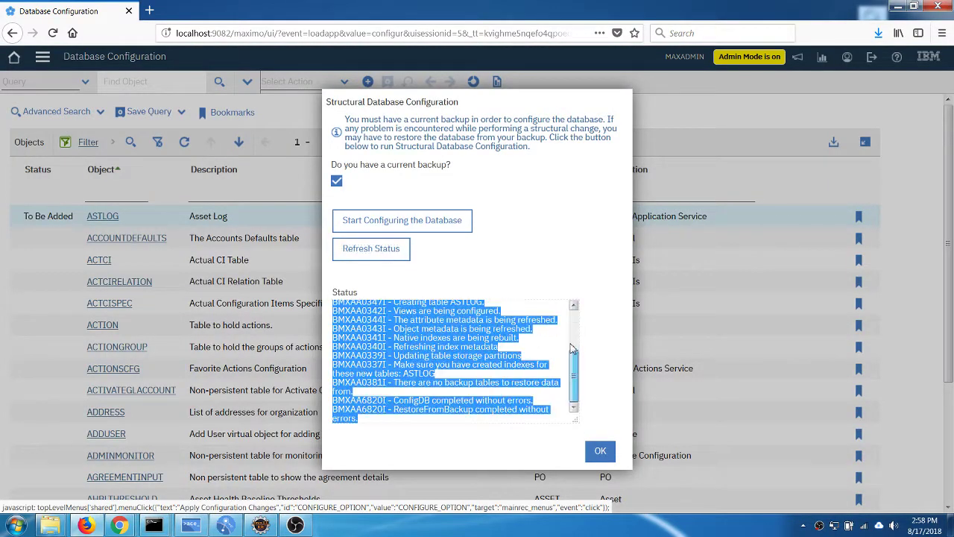
{"action": "left_click", "coordinate": [388, 252]}
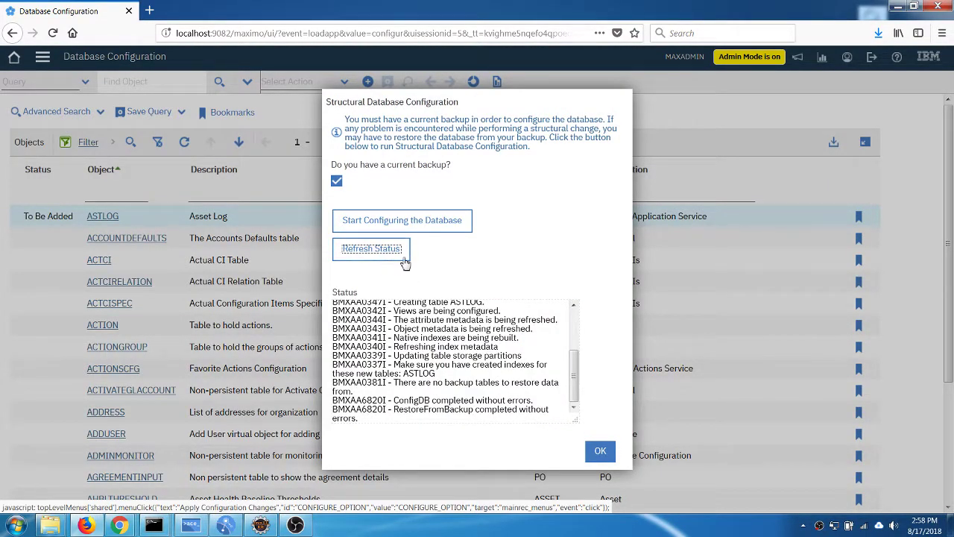